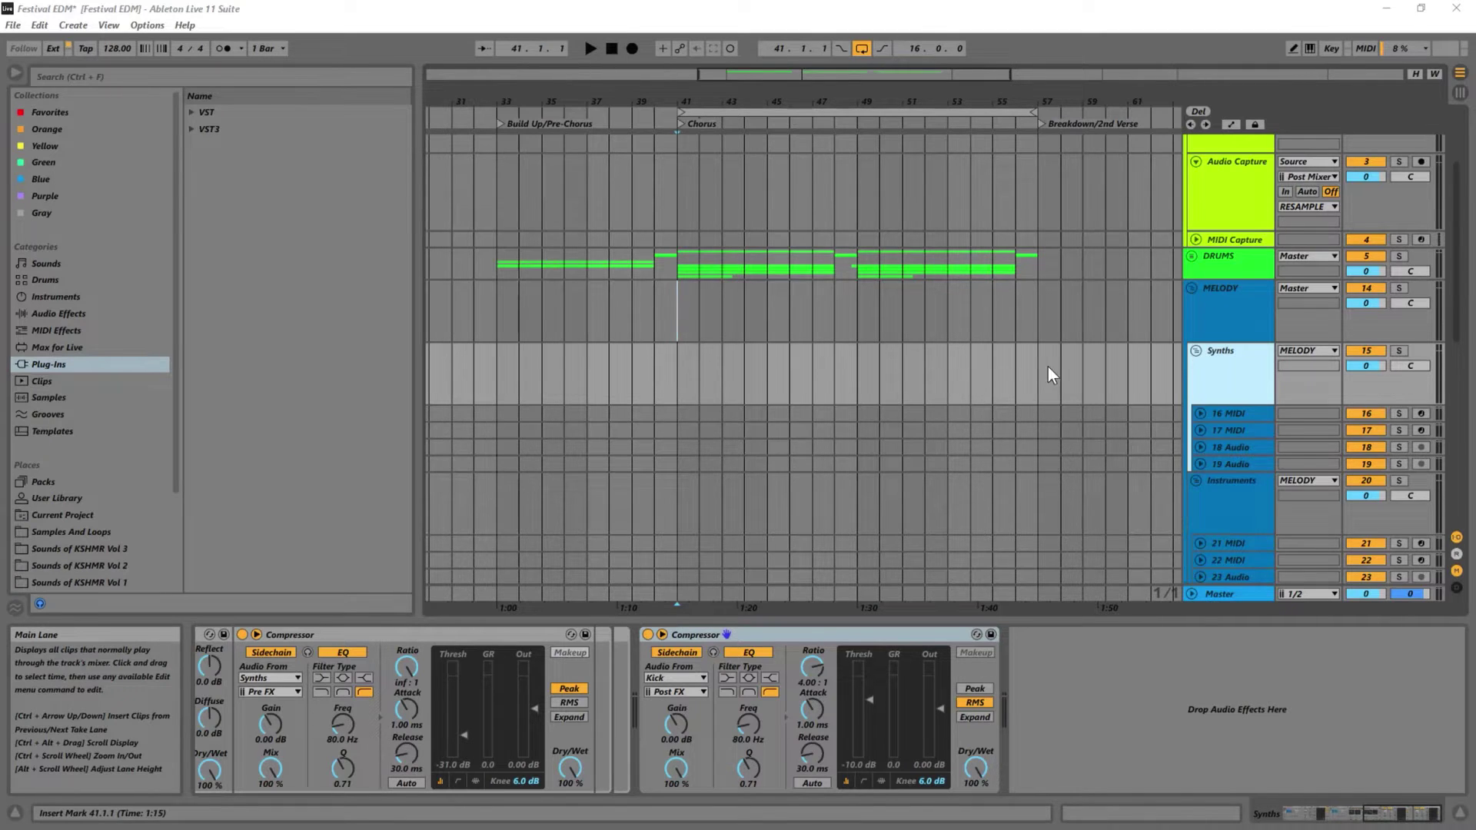
Play the project from the start of the Chorus at bar 41 to hear the drums, and stop playback
scroll(1029, 366, "down", 2)
scroll(1064, 365, "down", 2)
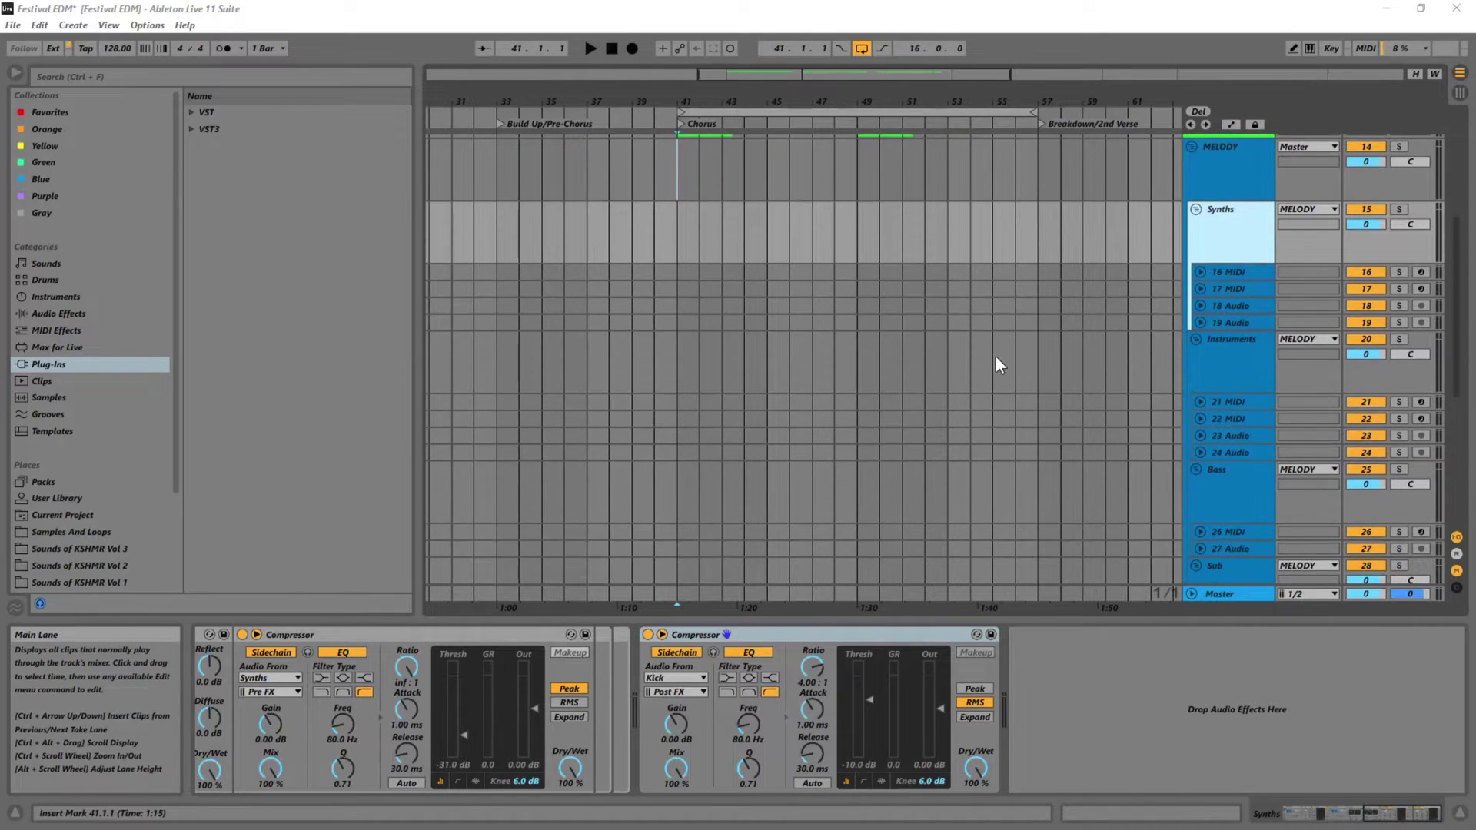
scroll(997, 357, "up", 4)
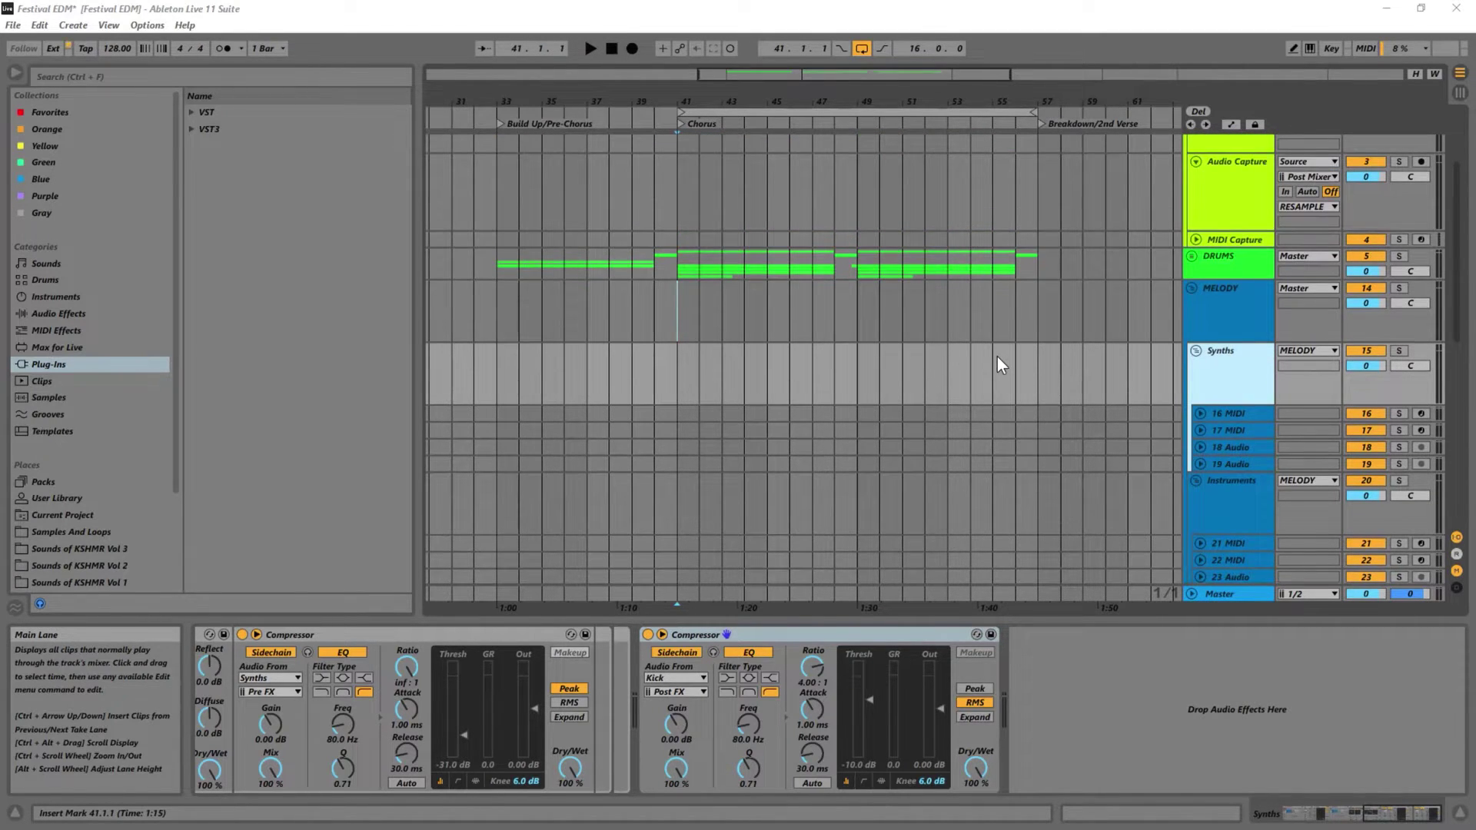
scroll(998, 357, "up", 2)
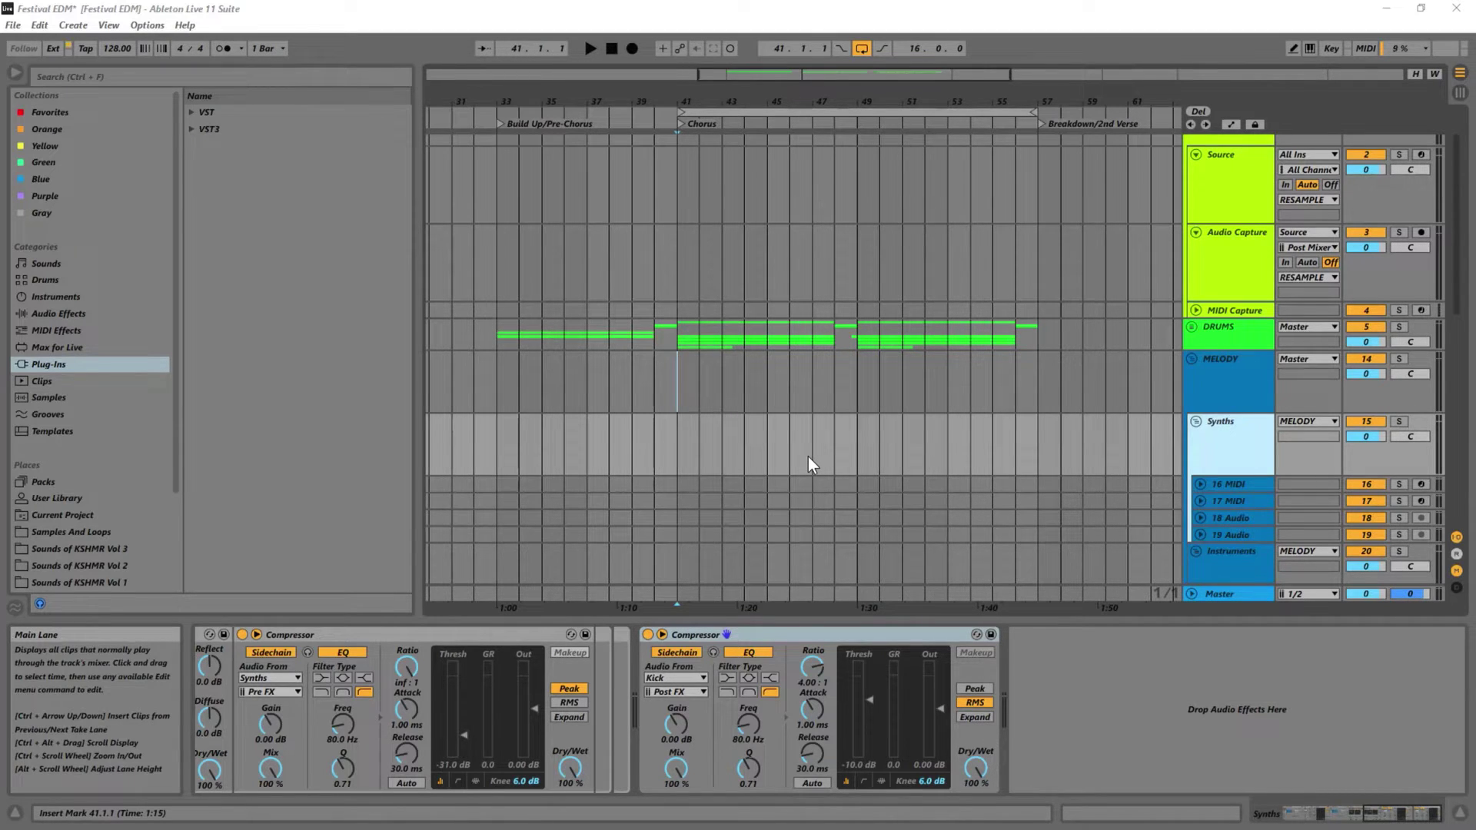
scroll(808, 457, "up", 2)
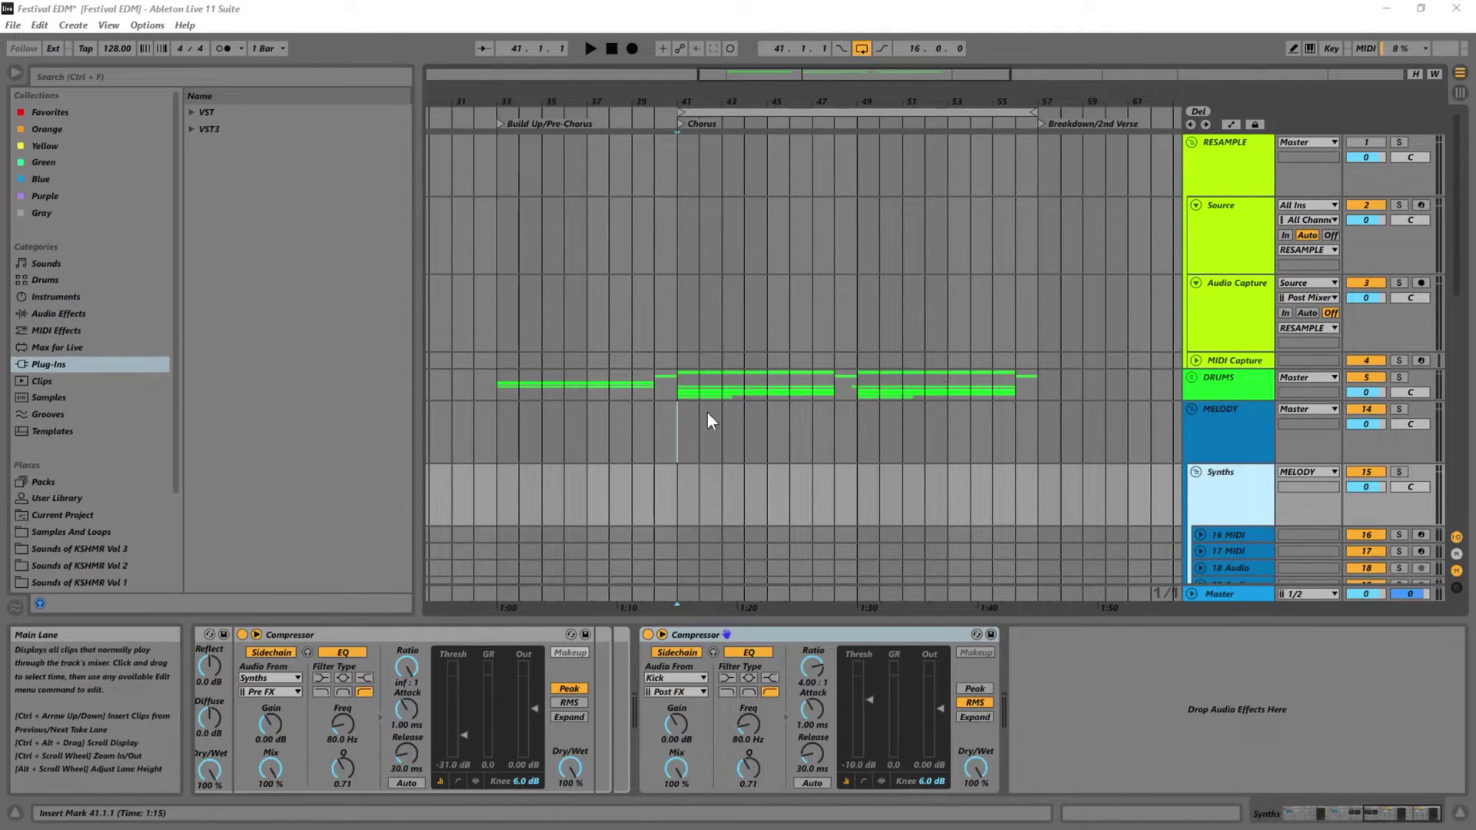
left_click(675, 478)
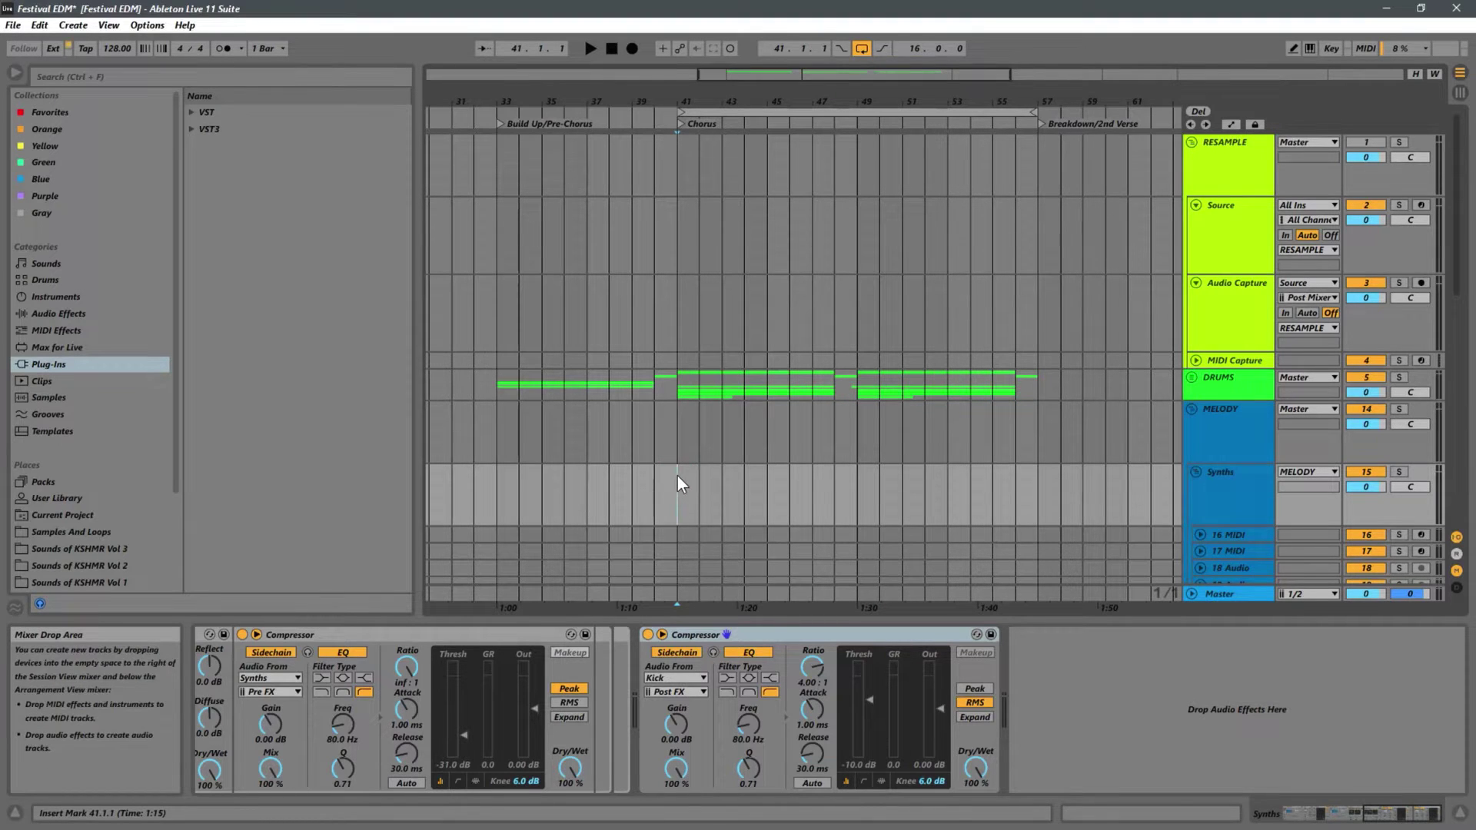
left_click(686, 439)
key("space")
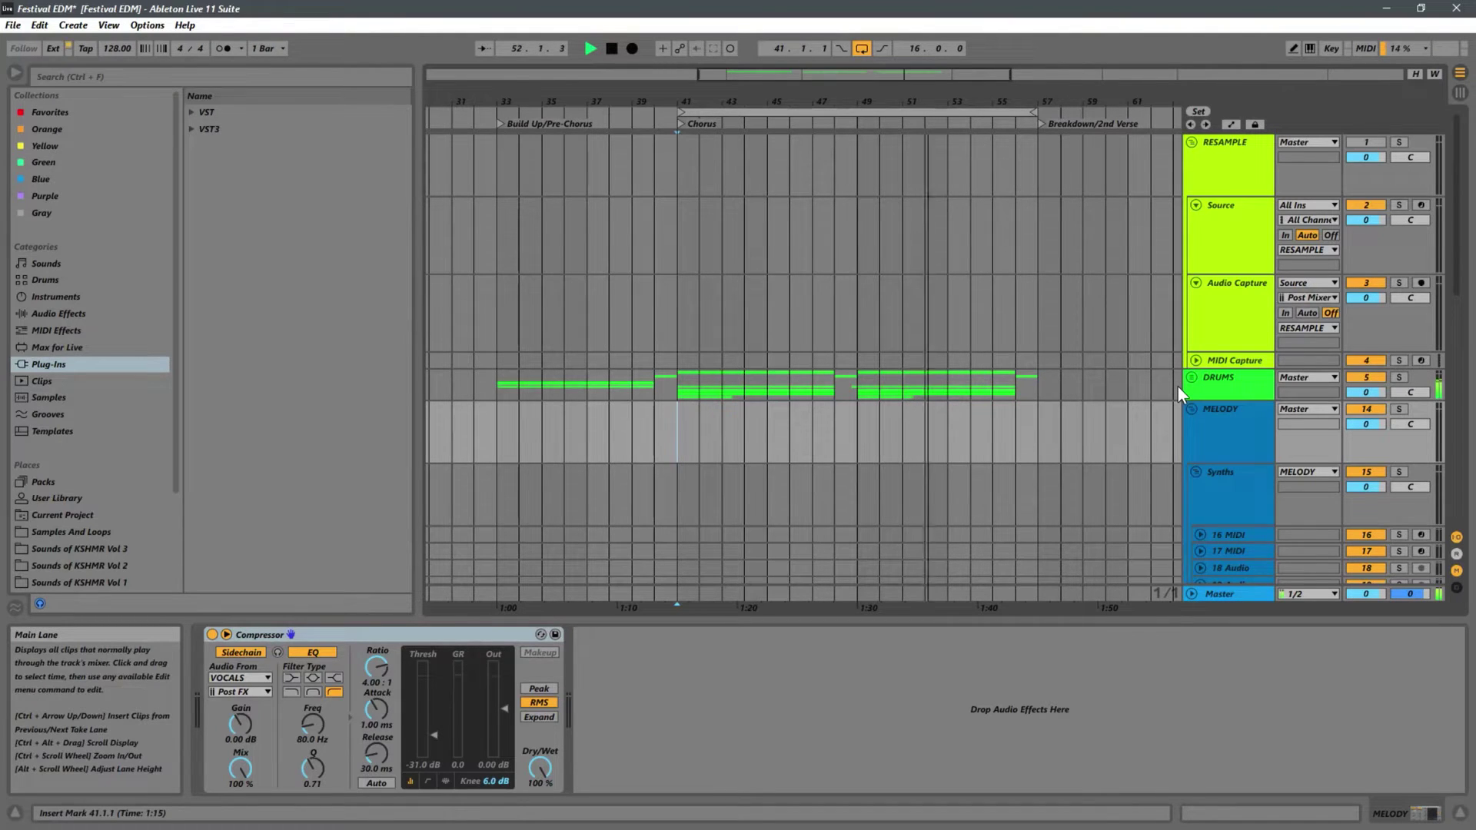
key("space")
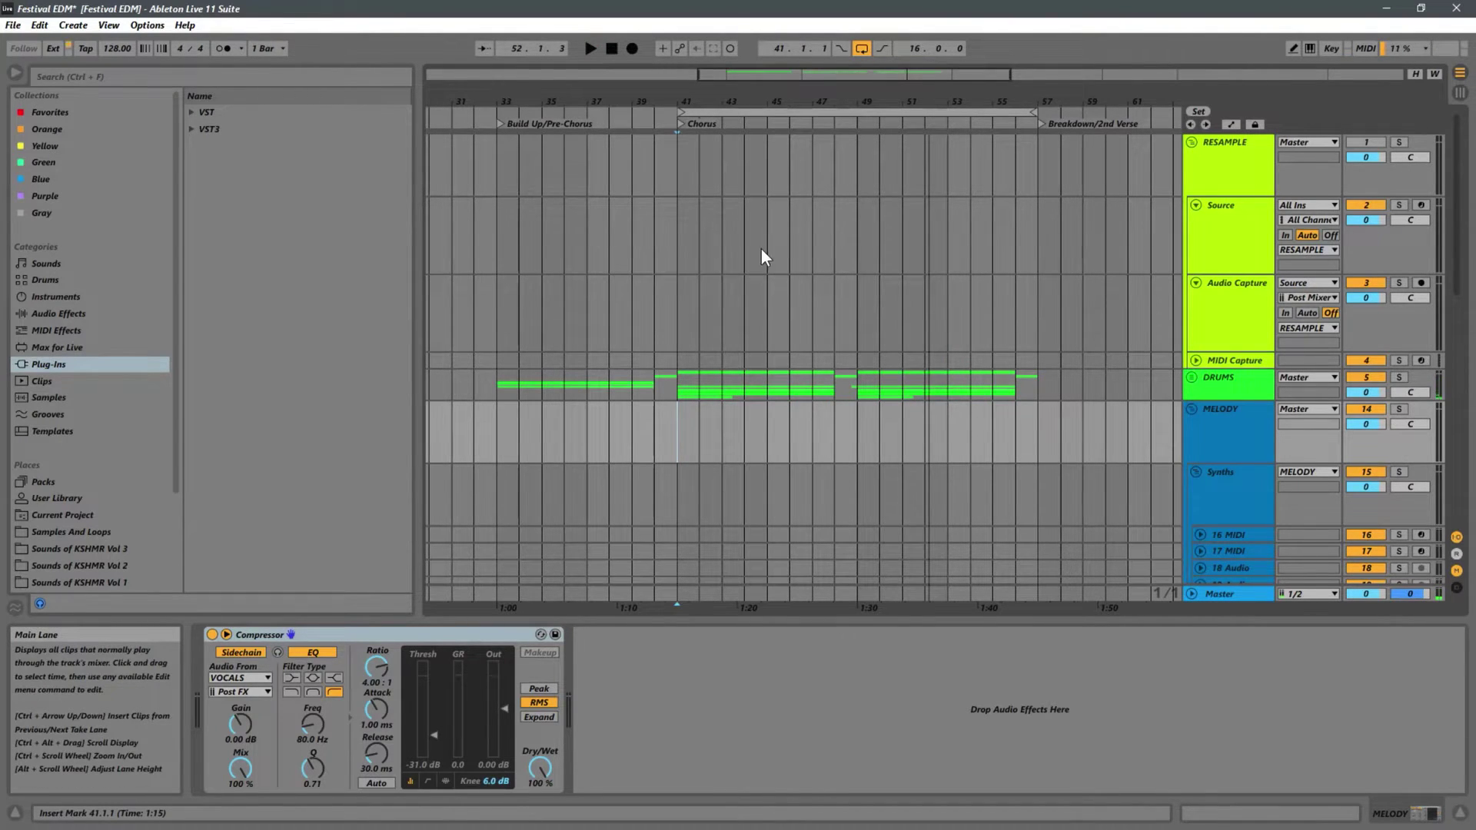
Examine the Melody Performance Rack and its MIDI effects on the Source track
left_click(677, 237)
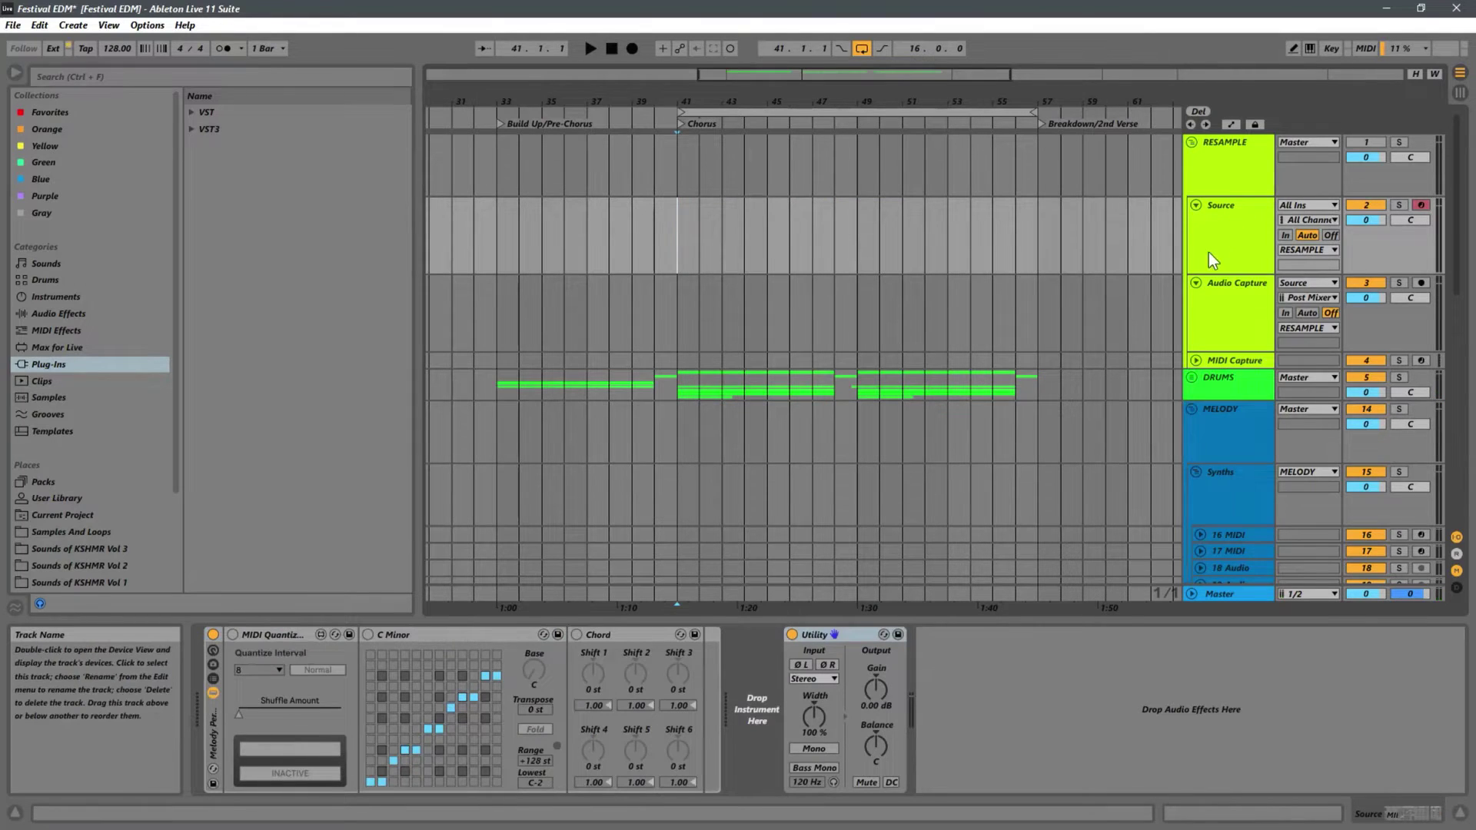
left_click(1226, 297)
left_click(1237, 255)
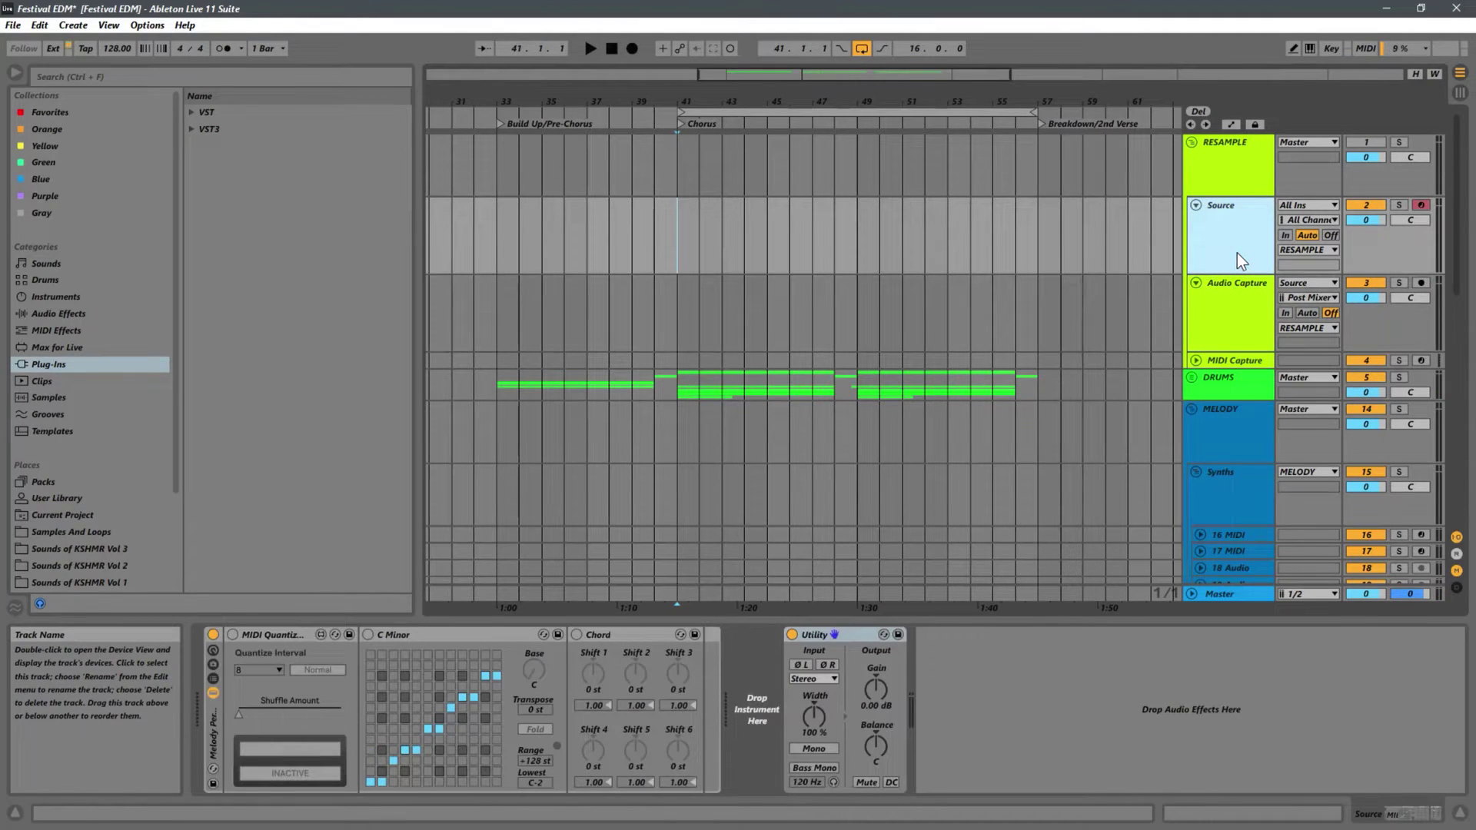
left_click(214, 717)
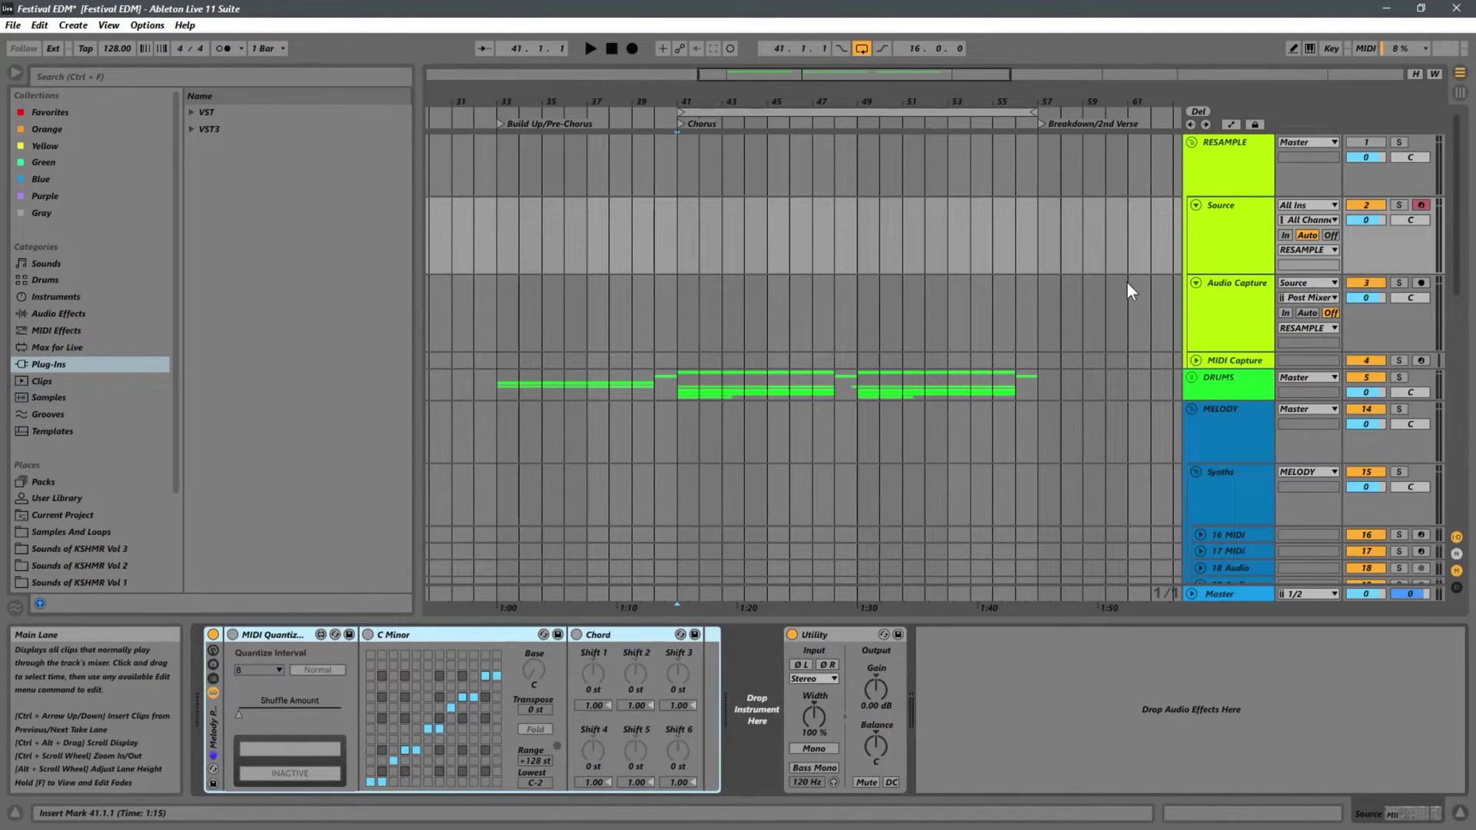
Unfold the MIDI Capture track and review its routing alongside the Source and Audio Capture tracks
left_click(1203, 288)
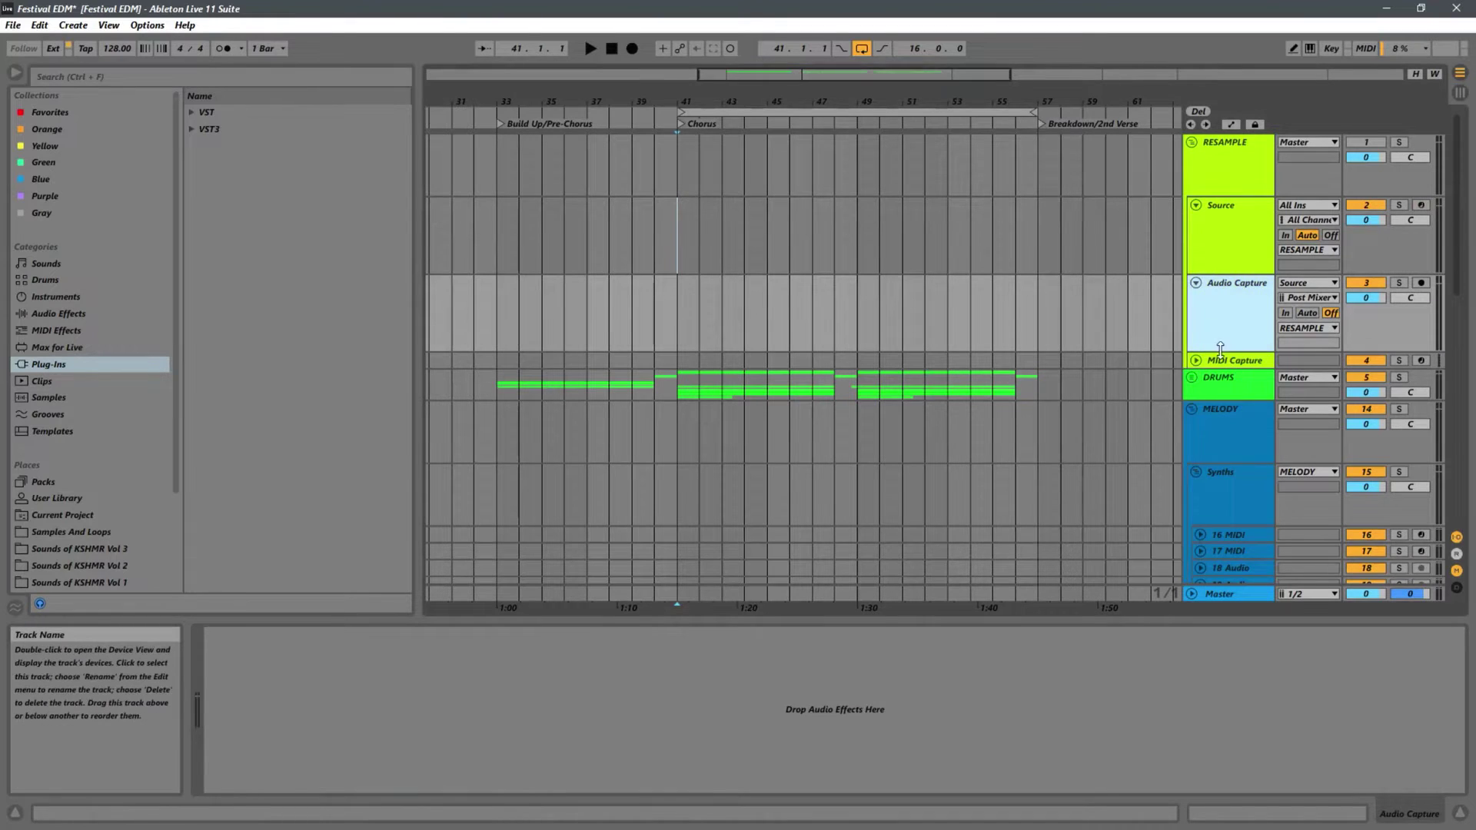
left_click(1203, 362)
left_click(1196, 360)
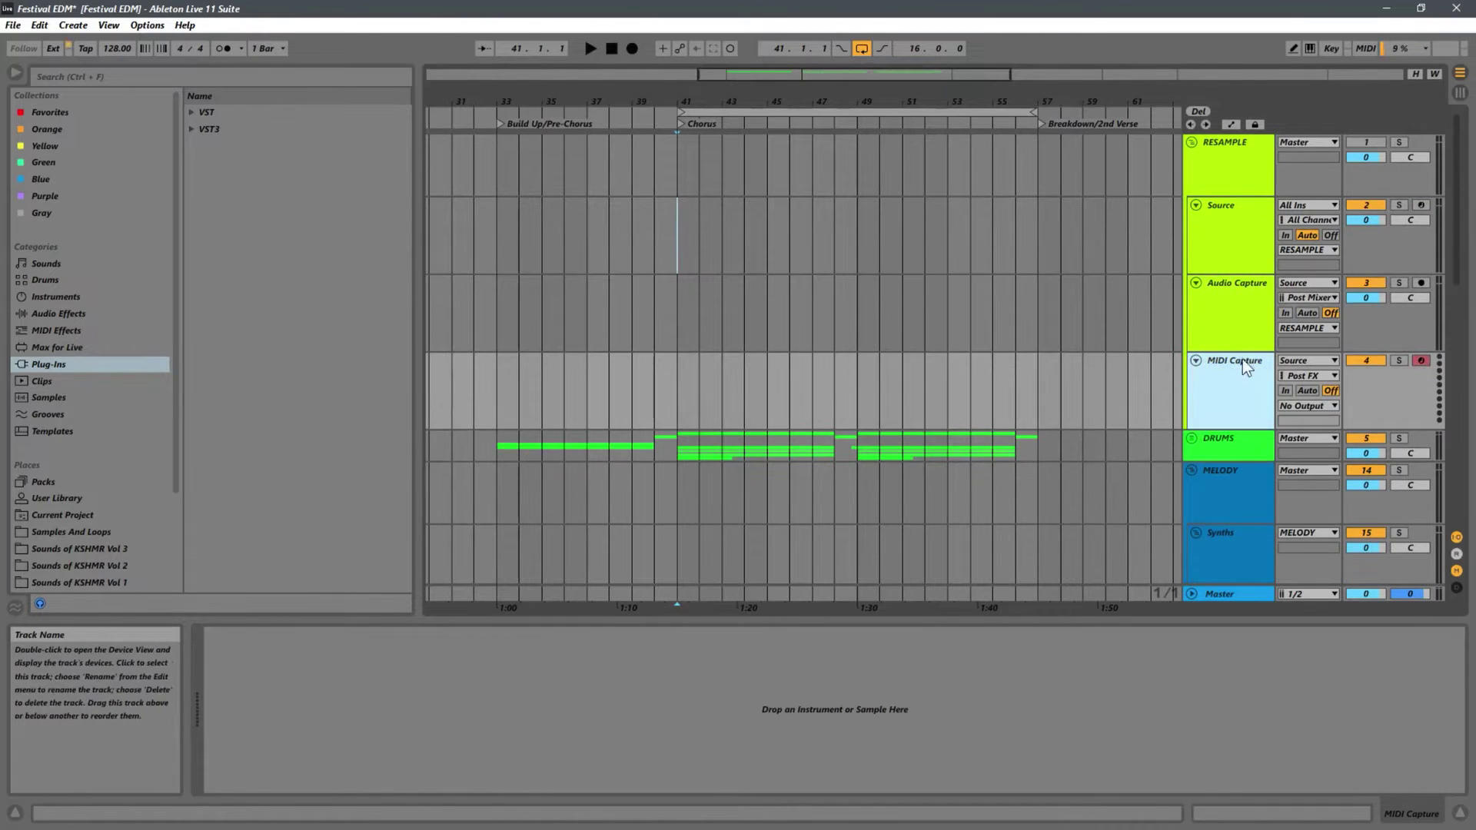
left_click(1227, 296)
left_click(1236, 406)
left_click(1230, 233)
left_click(1257, 383)
left_click(1232, 248)
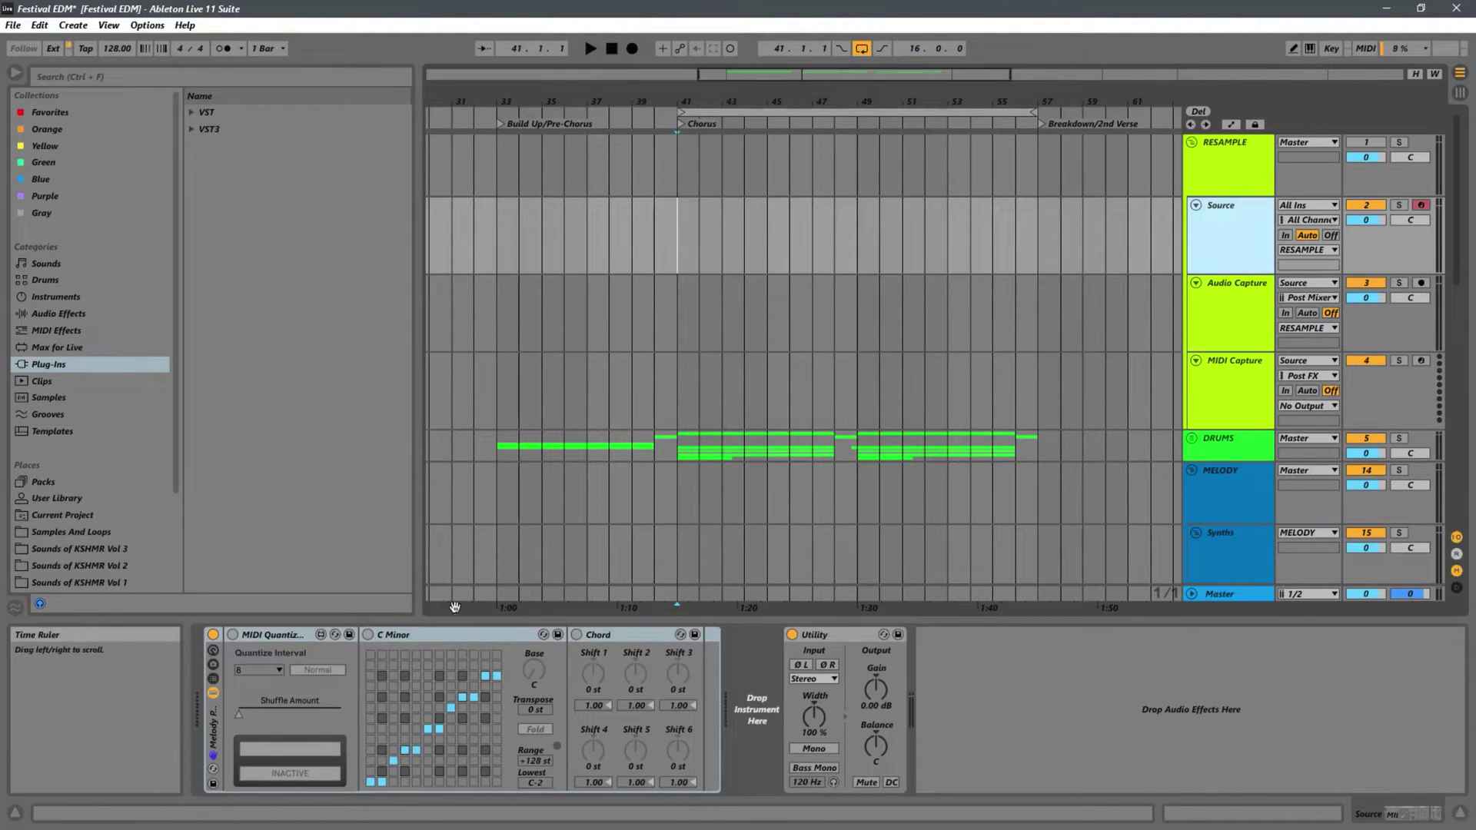
Load the reFX Nexus 3 VST instrument onto the Source track after its MIDI effect rack, and close the plug-in window
left_click(438, 635)
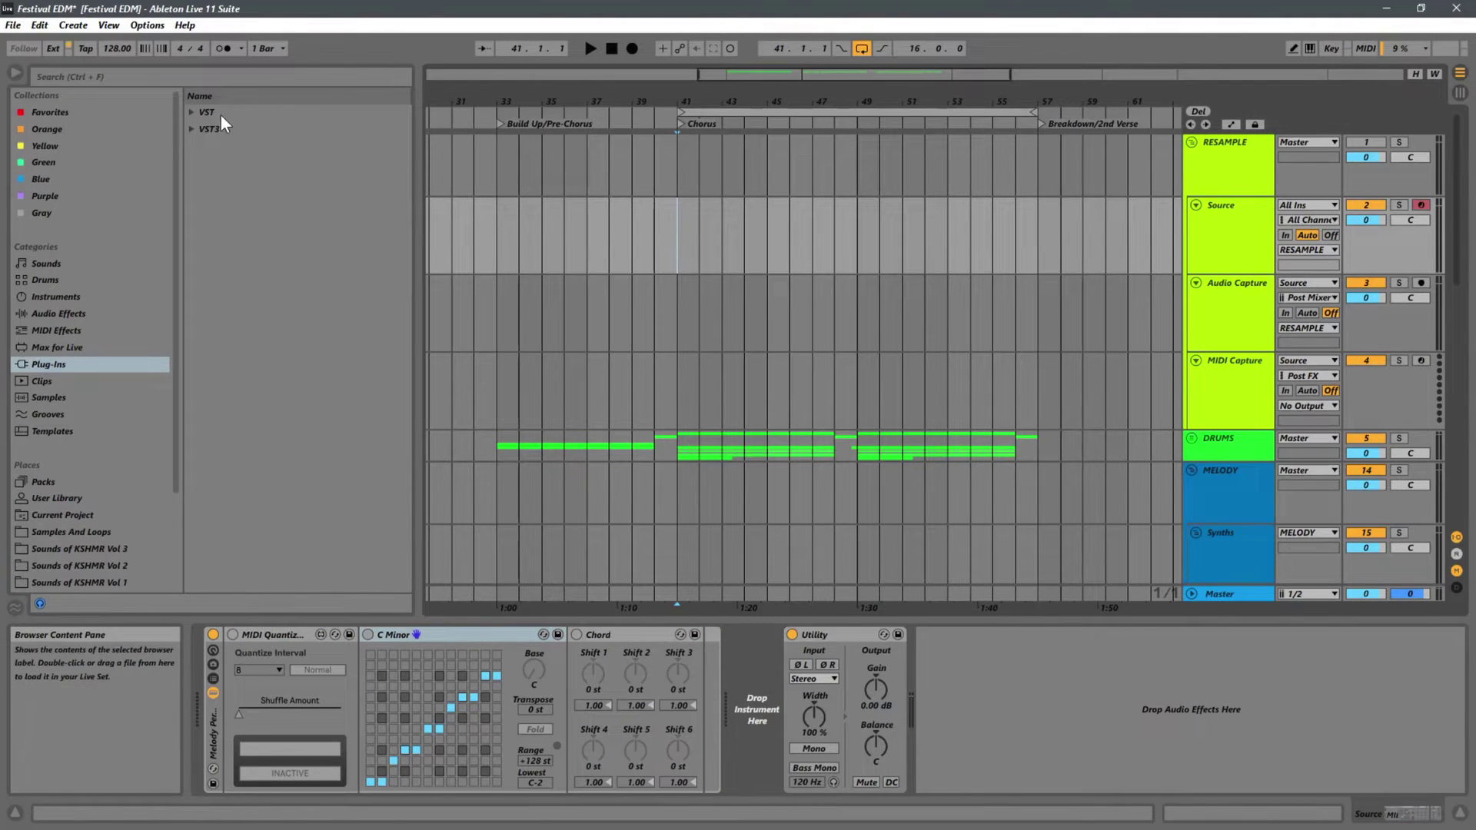
left_click(189, 112)
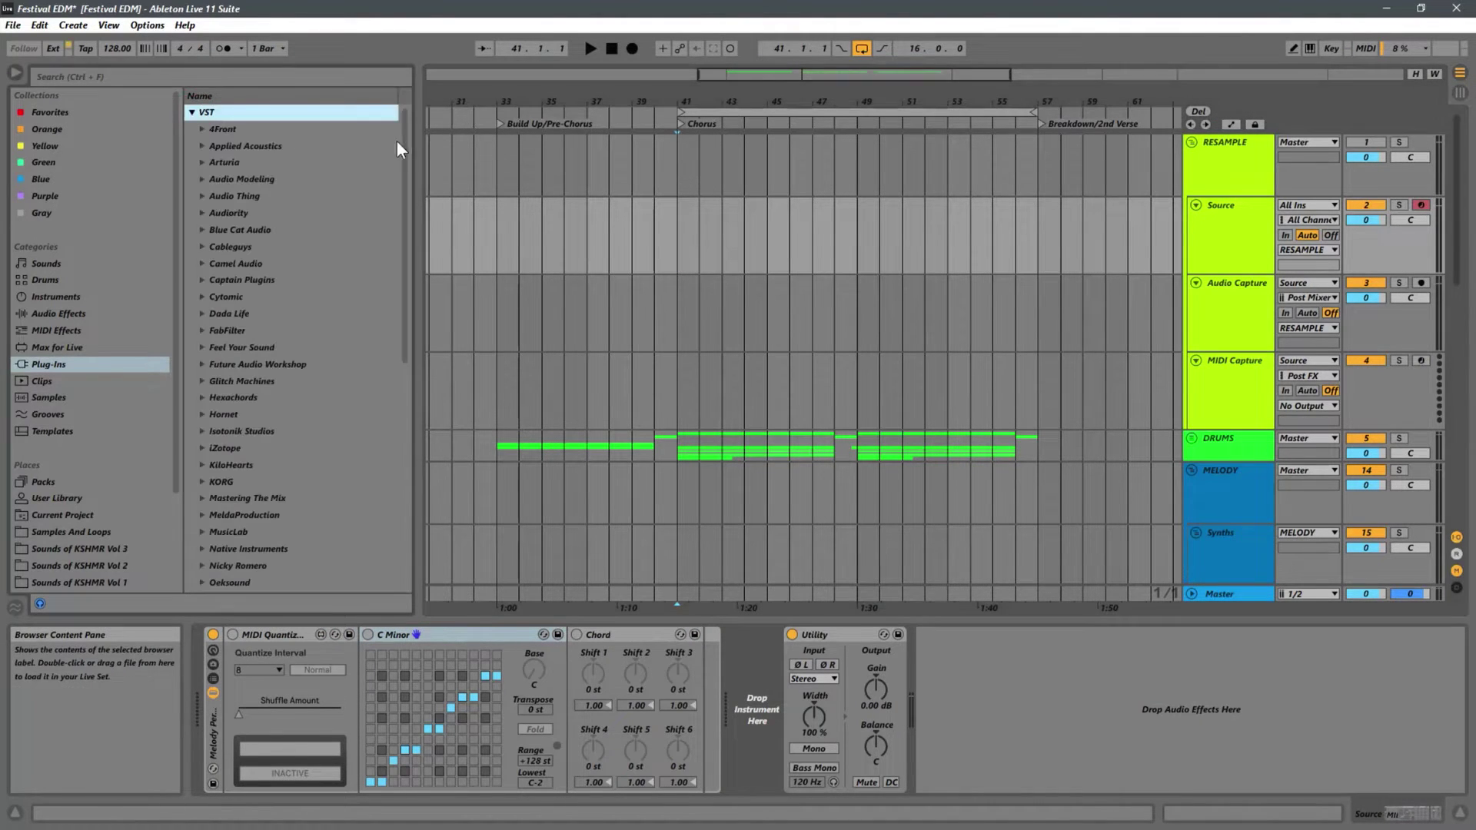
left_click_drag(405, 133, 441, 301)
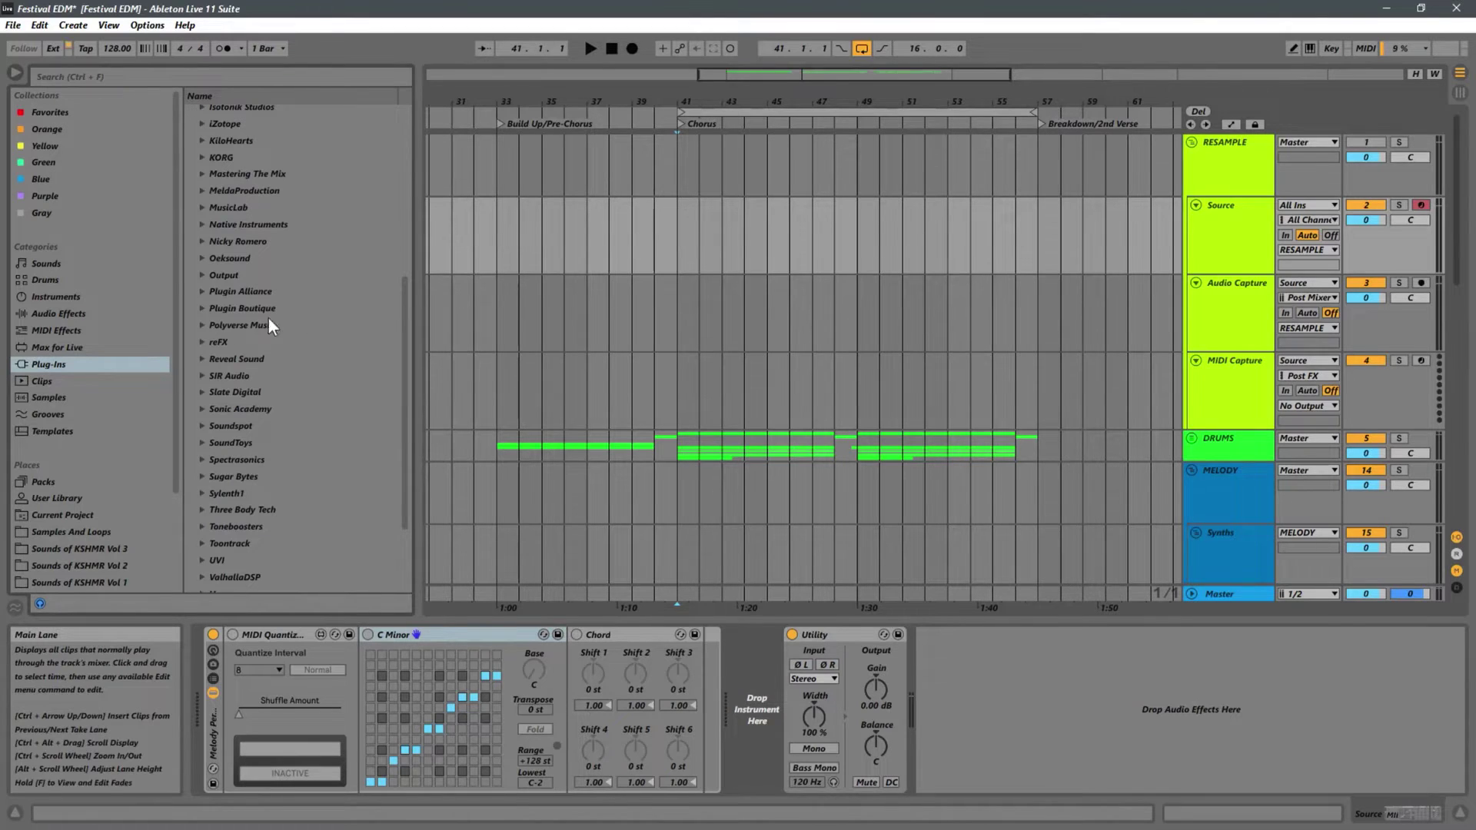
left_click(203, 340)
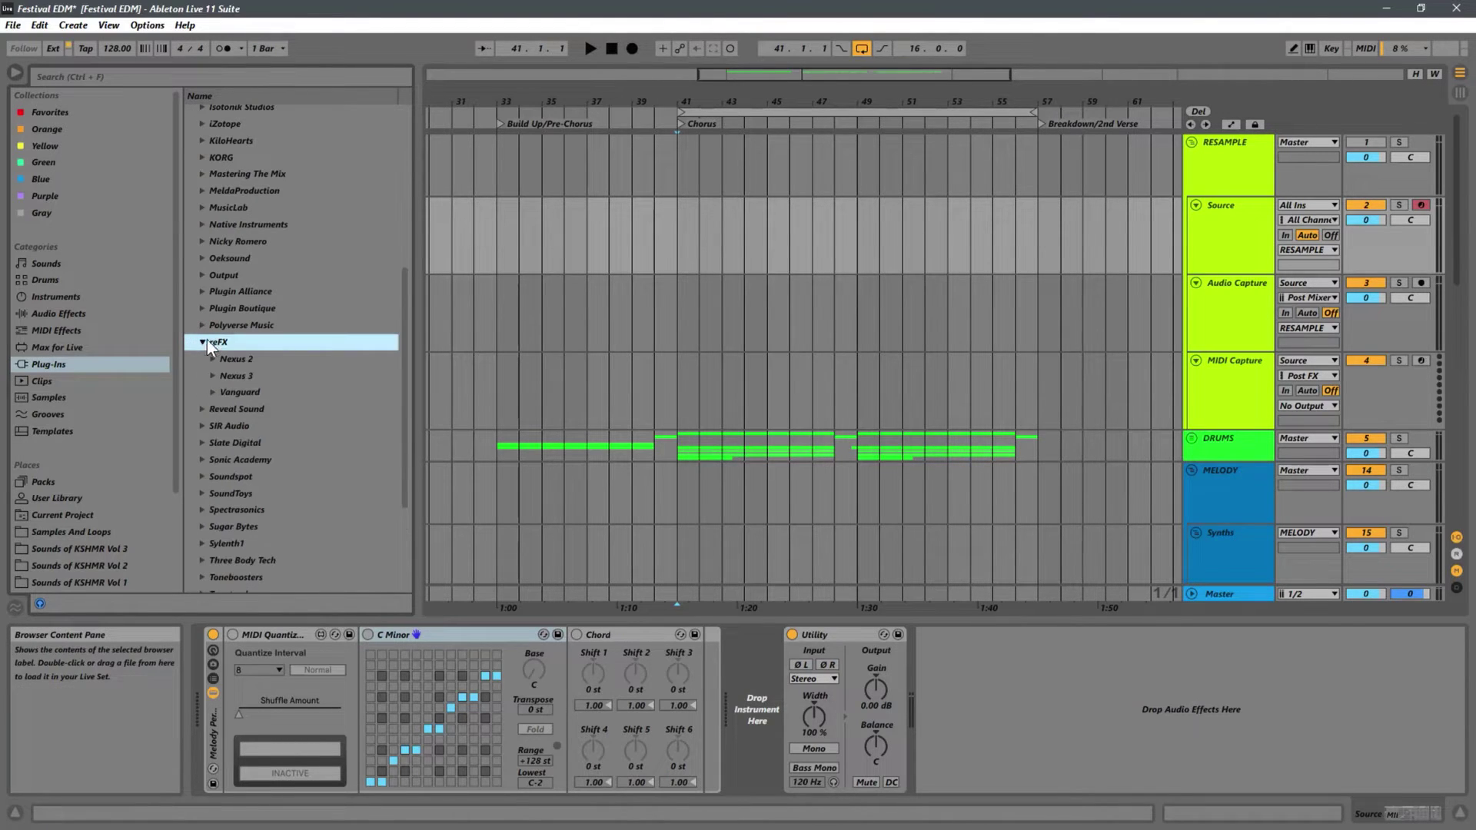
left_click(212, 376)
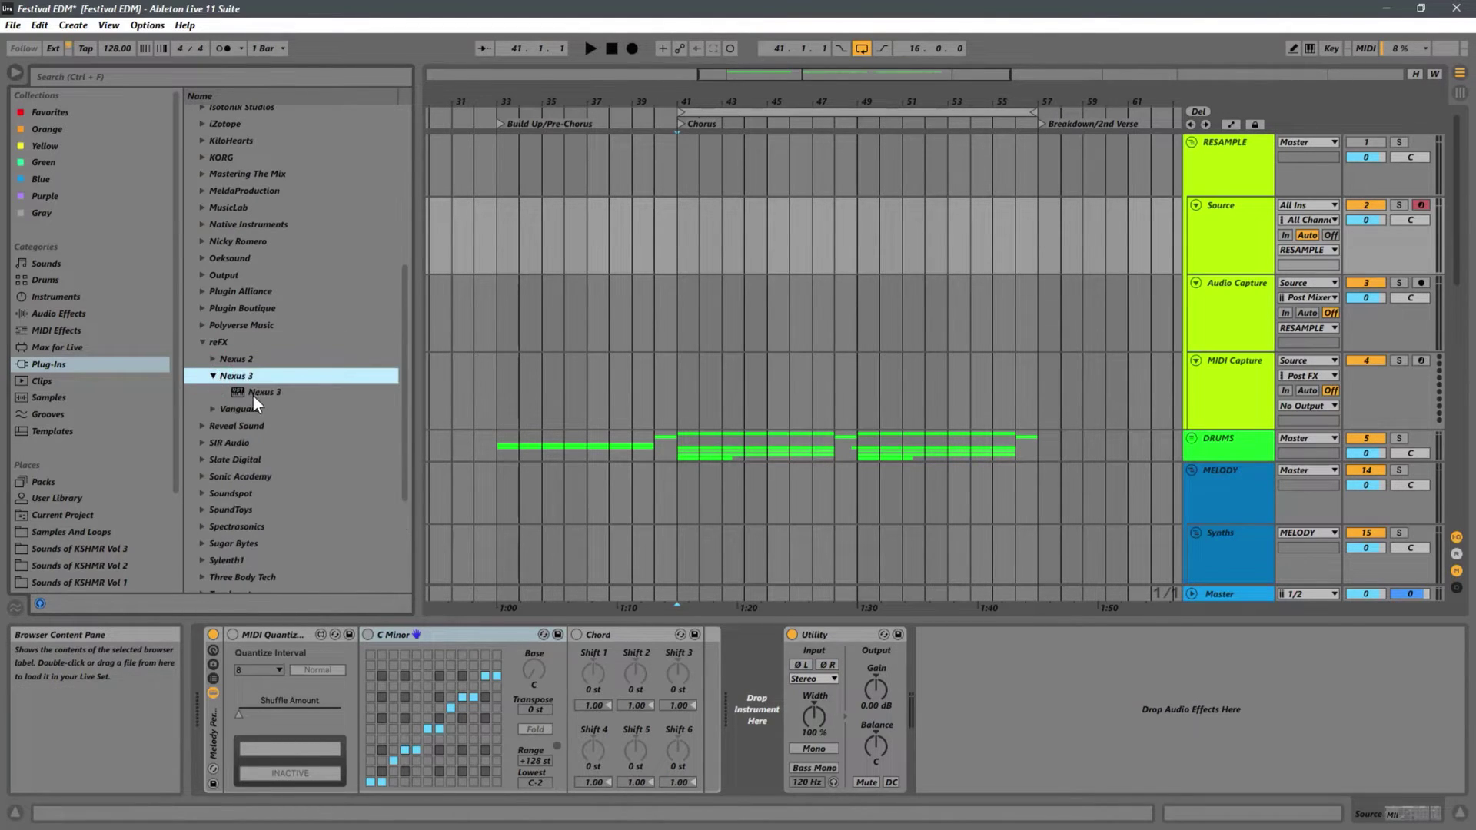
left_click_drag(252, 390, 760, 700)
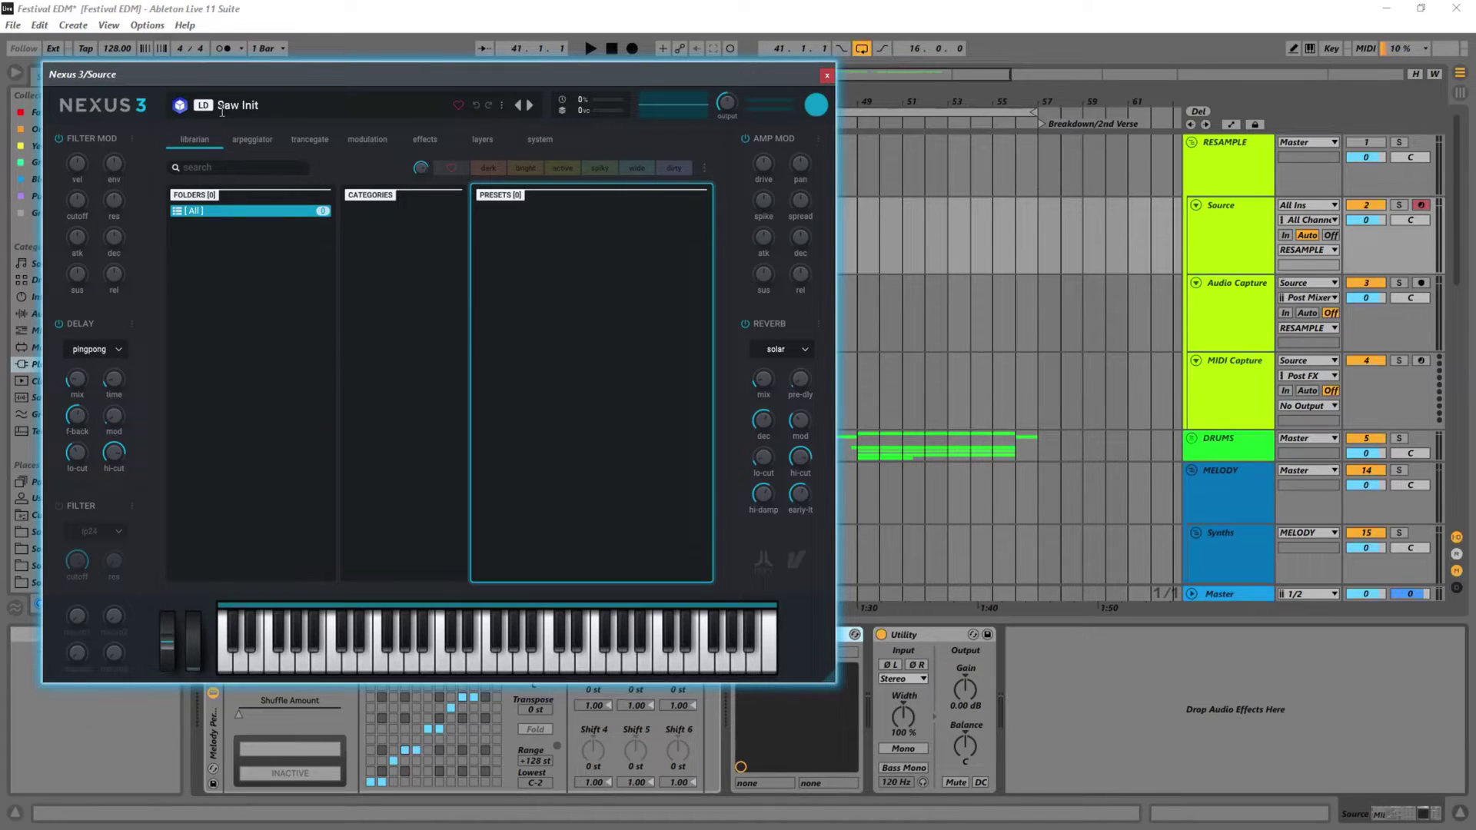
left_click_drag(274, 70, 668, 75)
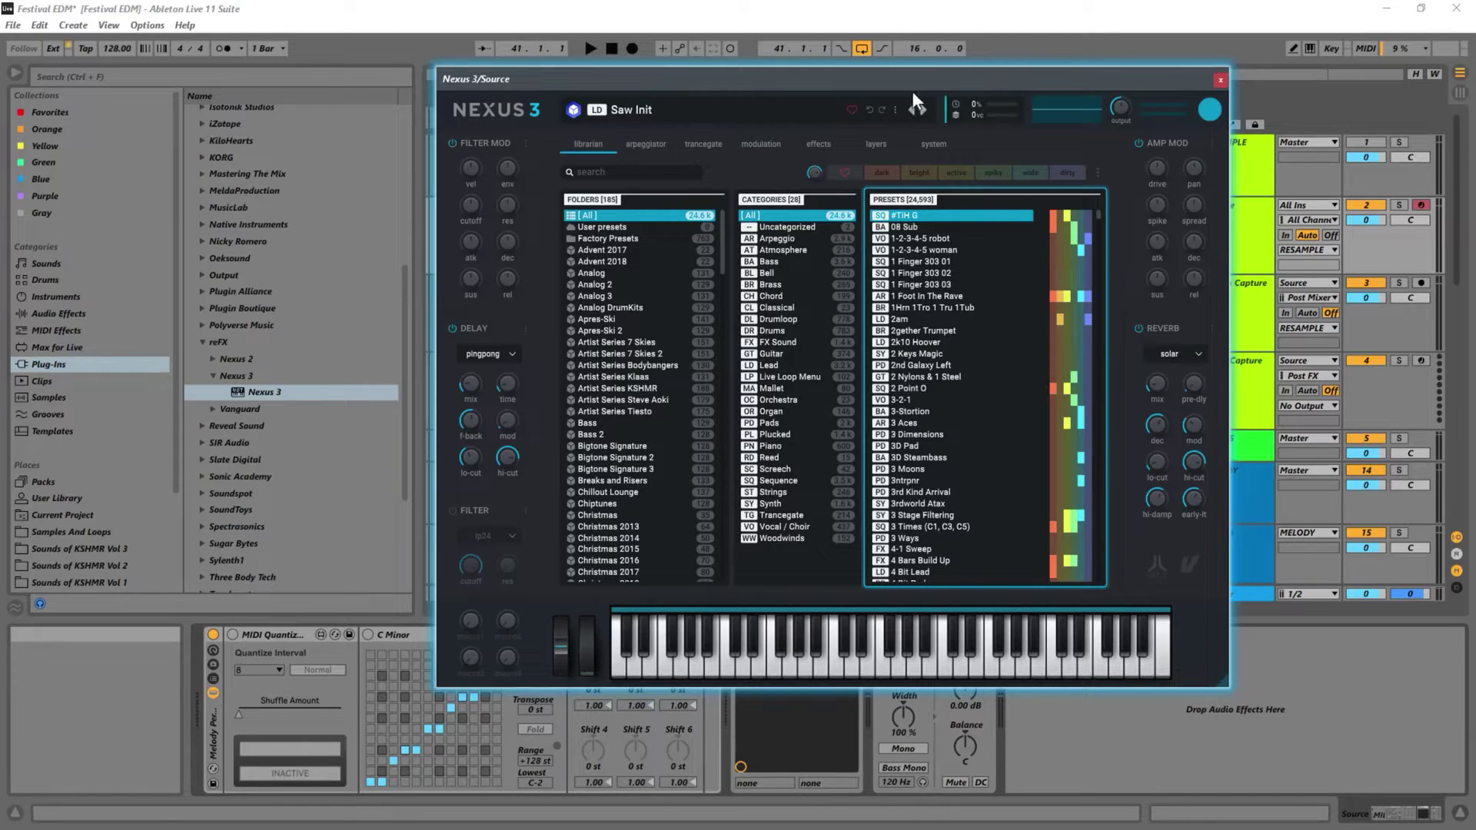
left_click_drag(913, 80, 614, 90)
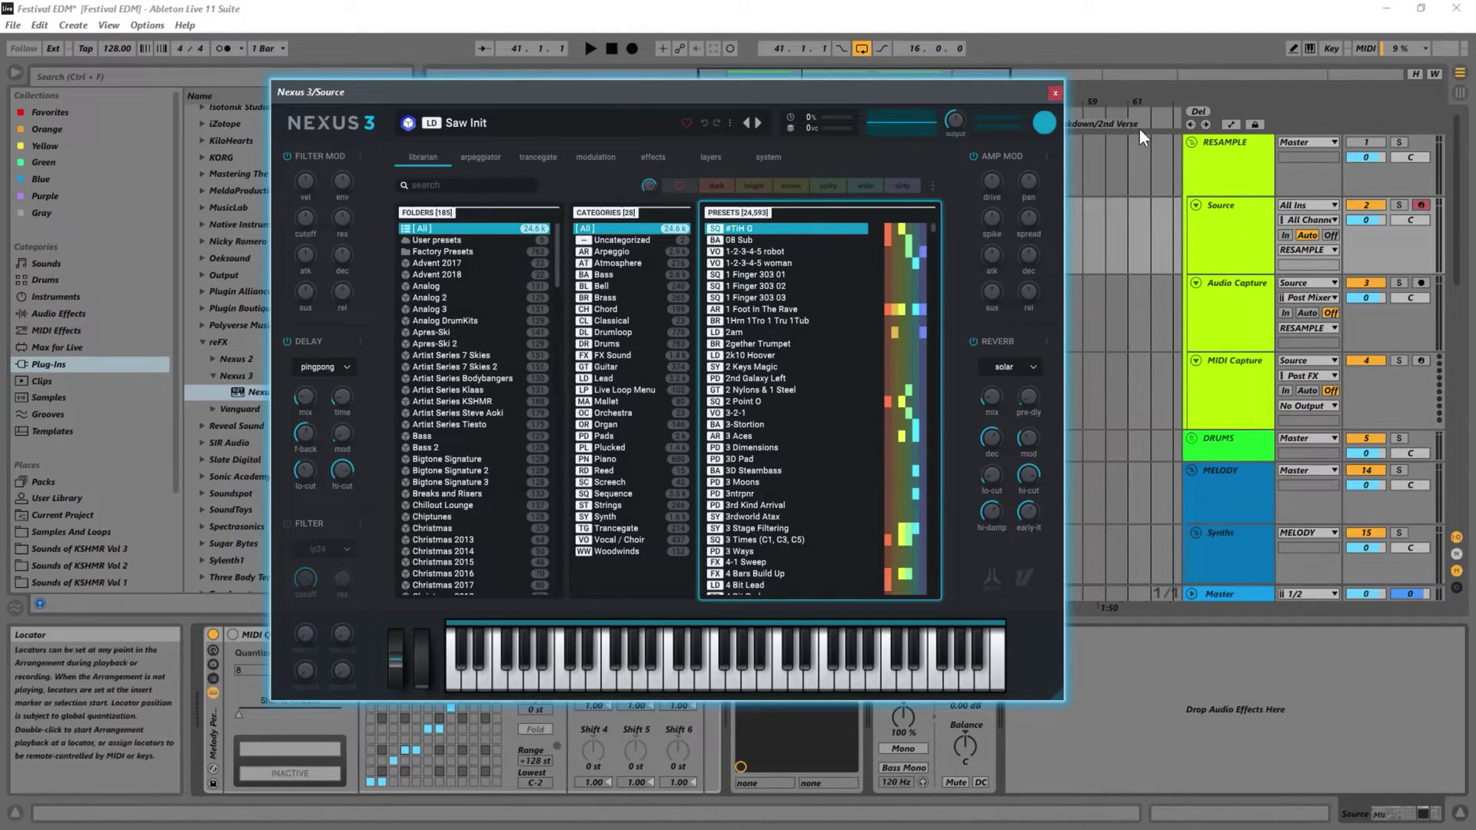
left_click(1054, 94)
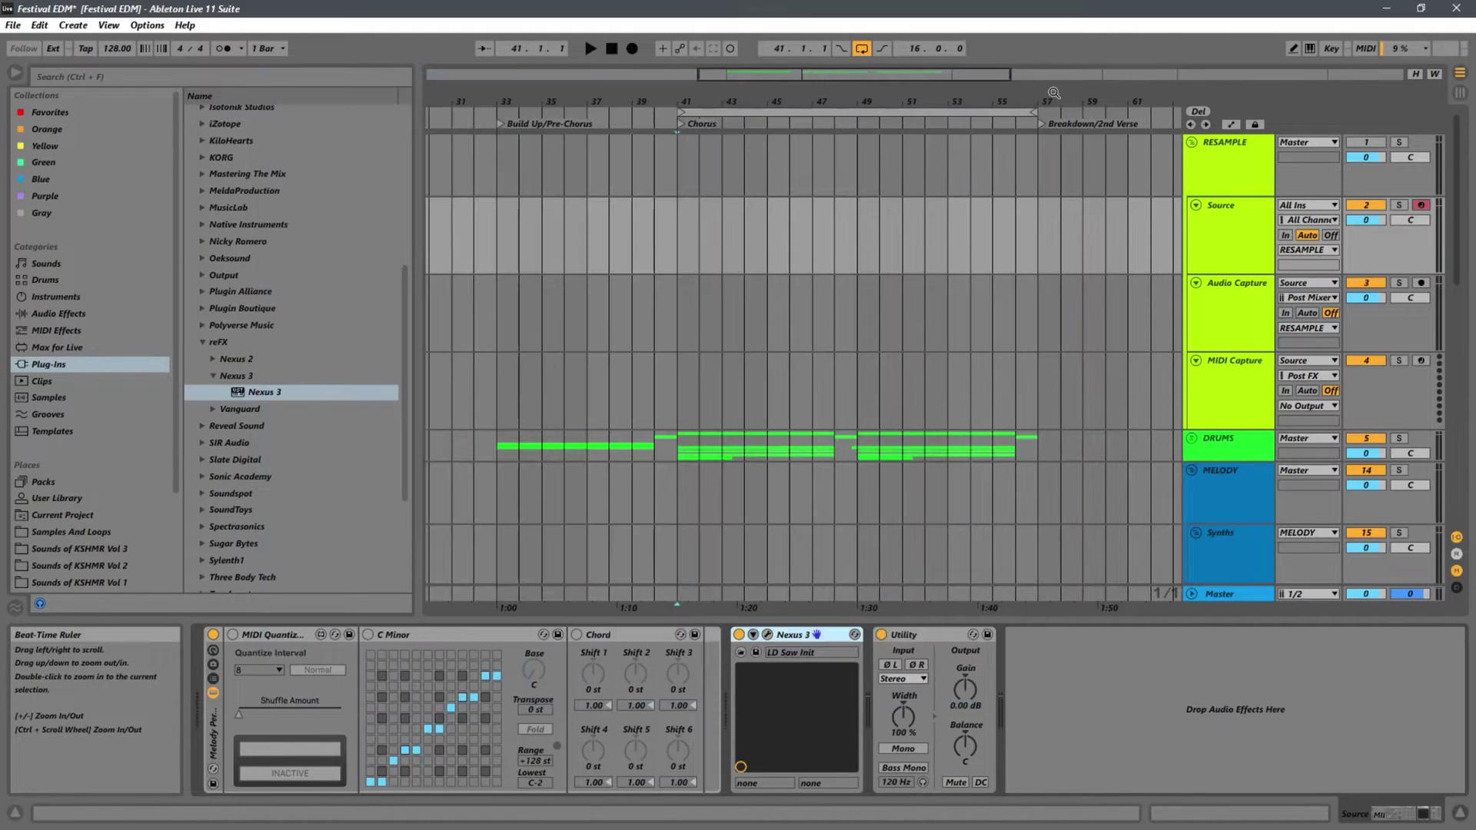
Activate the C Minor scale device with its Base set to F♯, and turn on the MIDI Quantize device
left_click(691, 240)
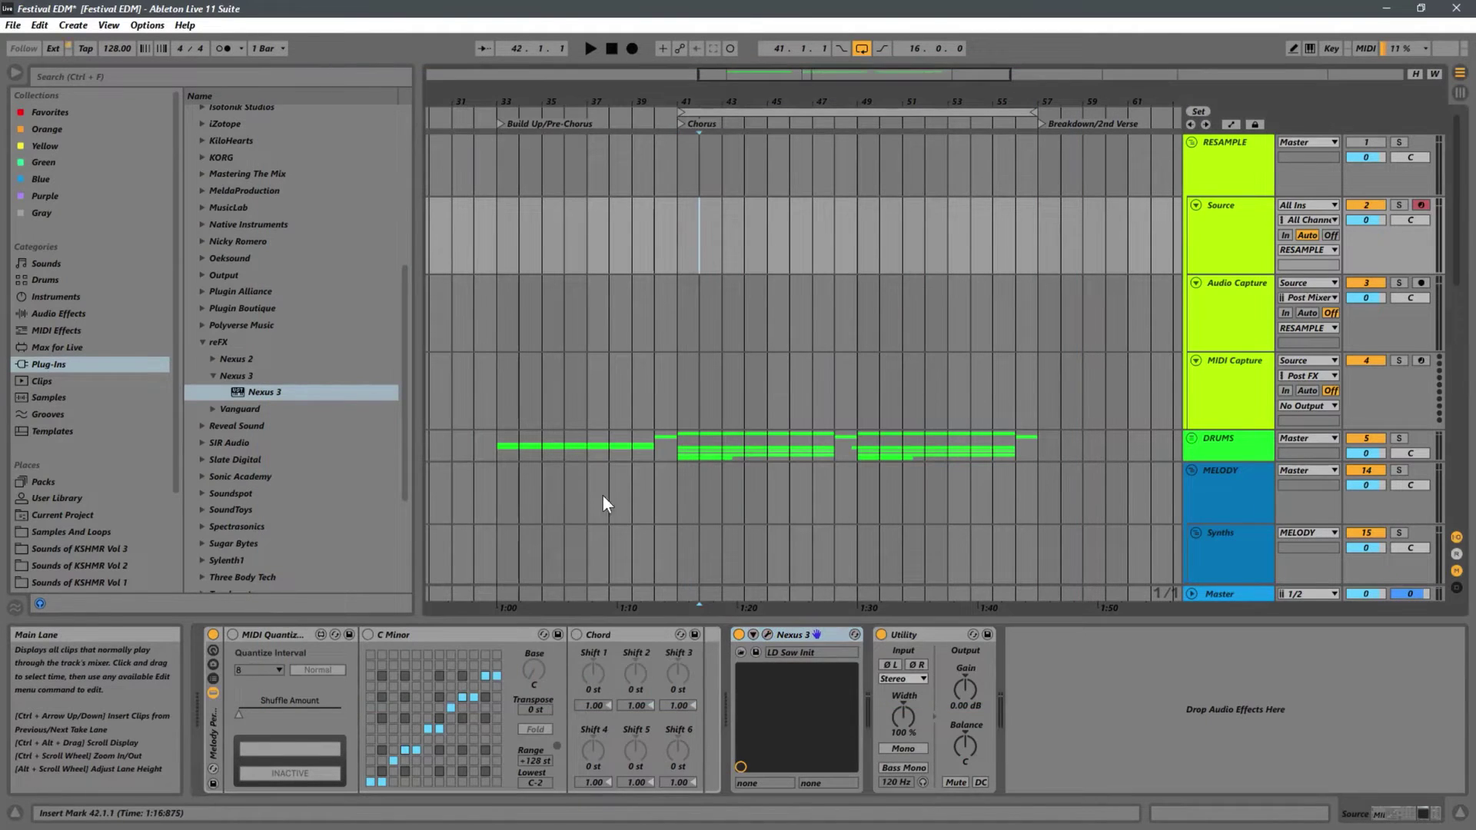
left_click(437, 632)
left_click(368, 635)
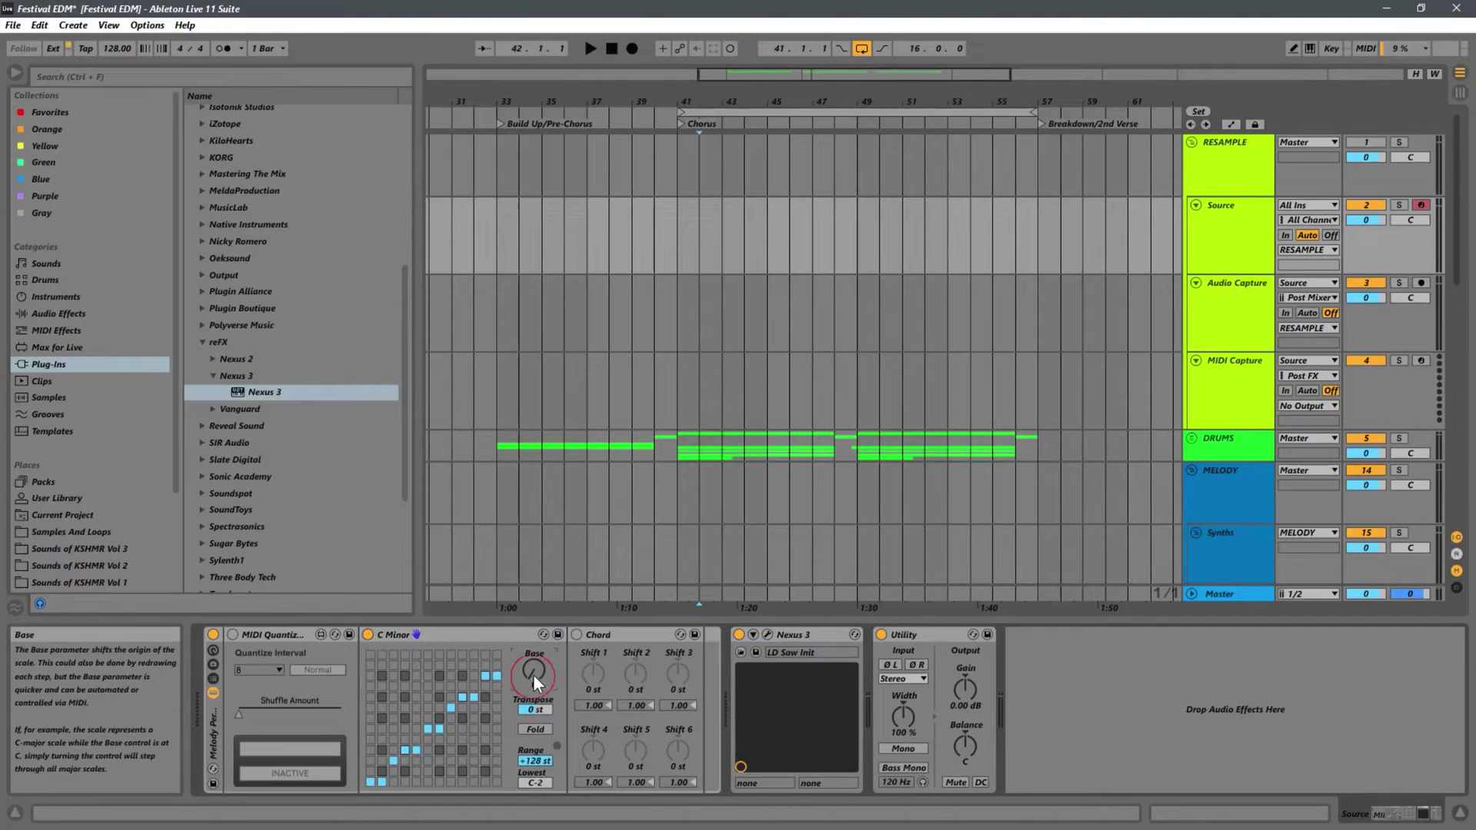
left_click_drag(532, 674, 575, 621)
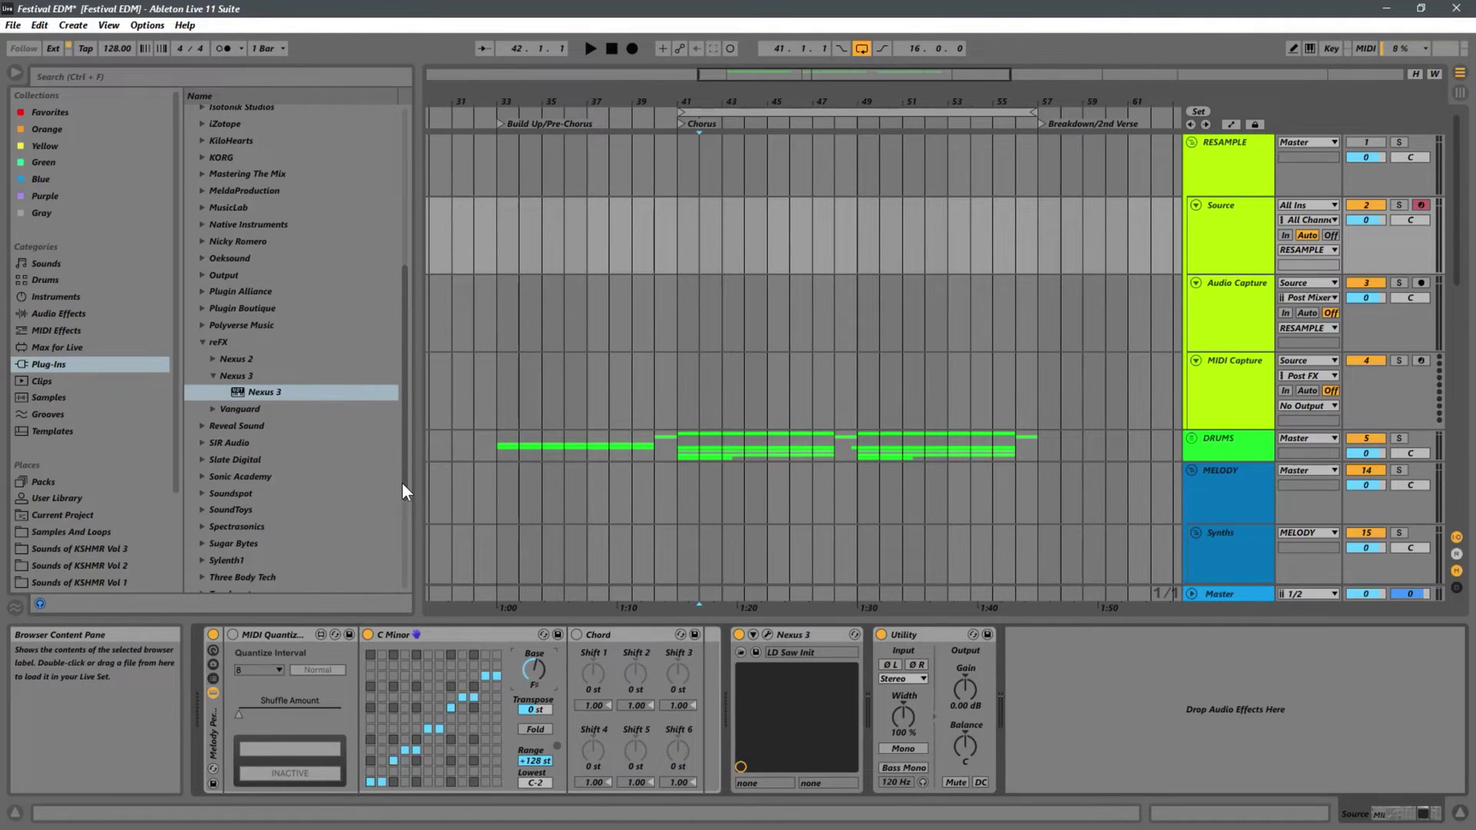
left_click(230, 634)
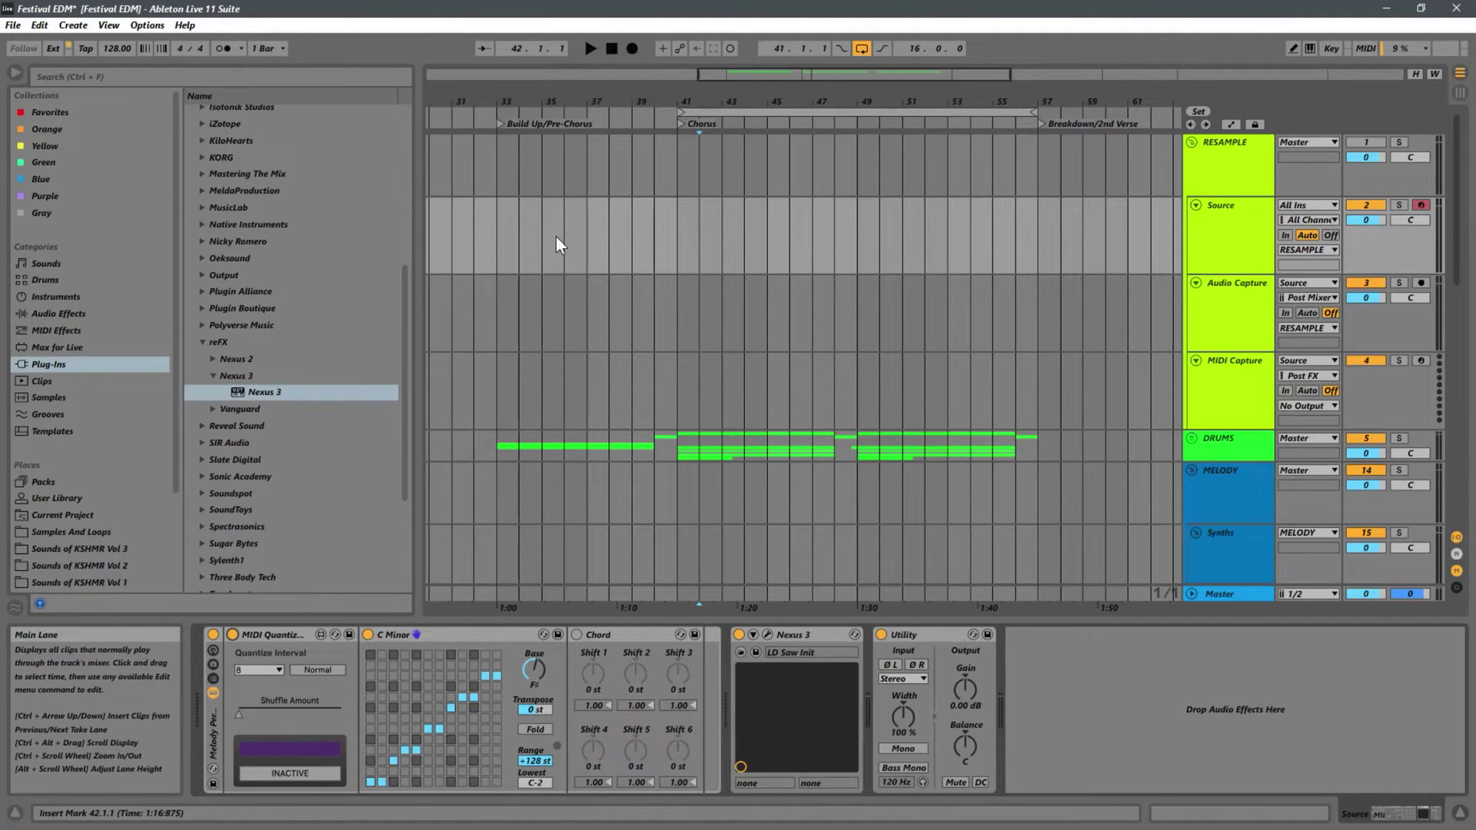
Mark the Chorus range from bar 41 to 57 on the Source track and review its MIDI Quantize and C Minor devices
left_click_drag(677, 227, 1028, 216)
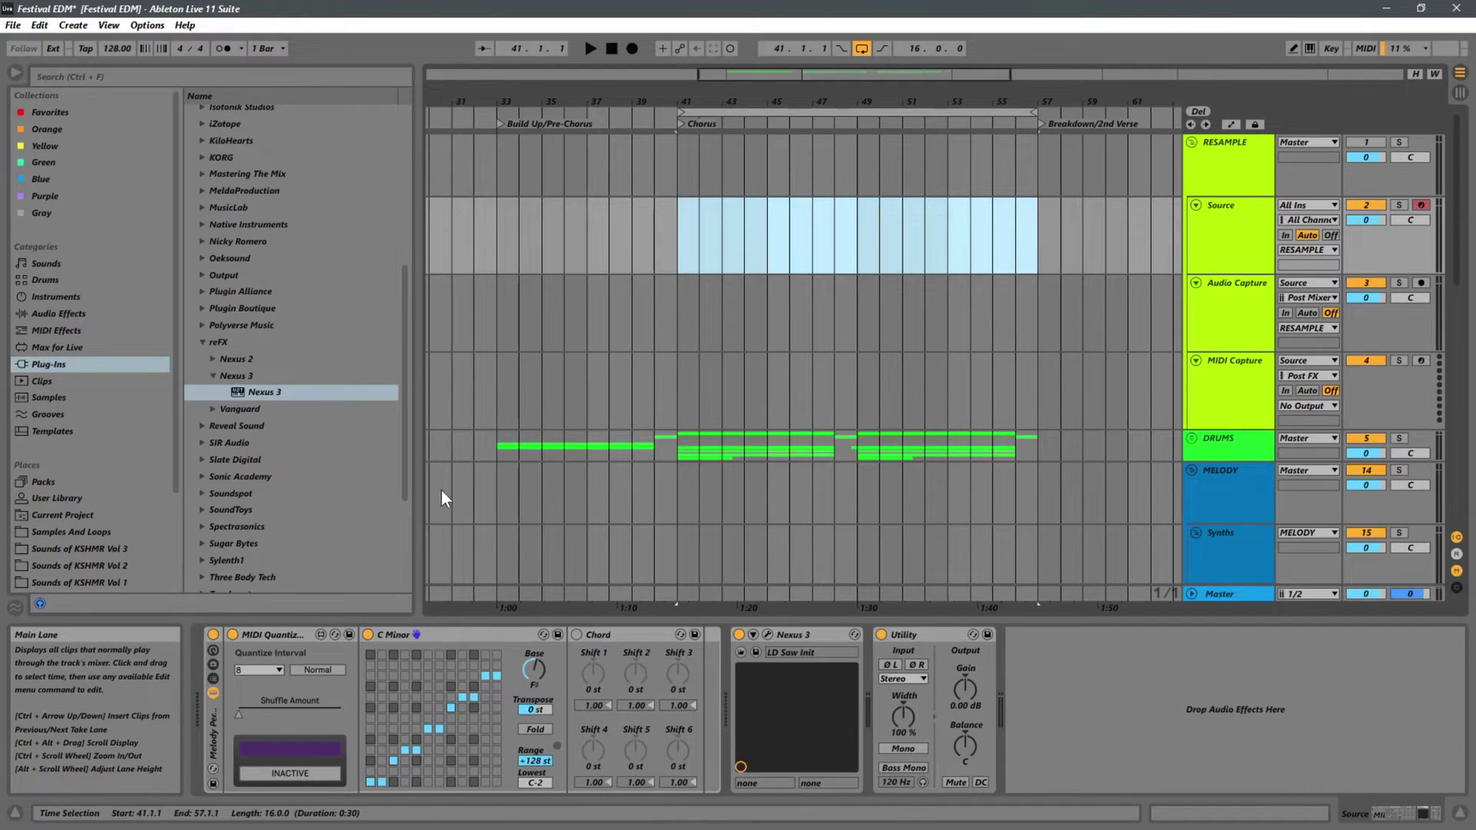
left_click(265, 634)
left_click(442, 633)
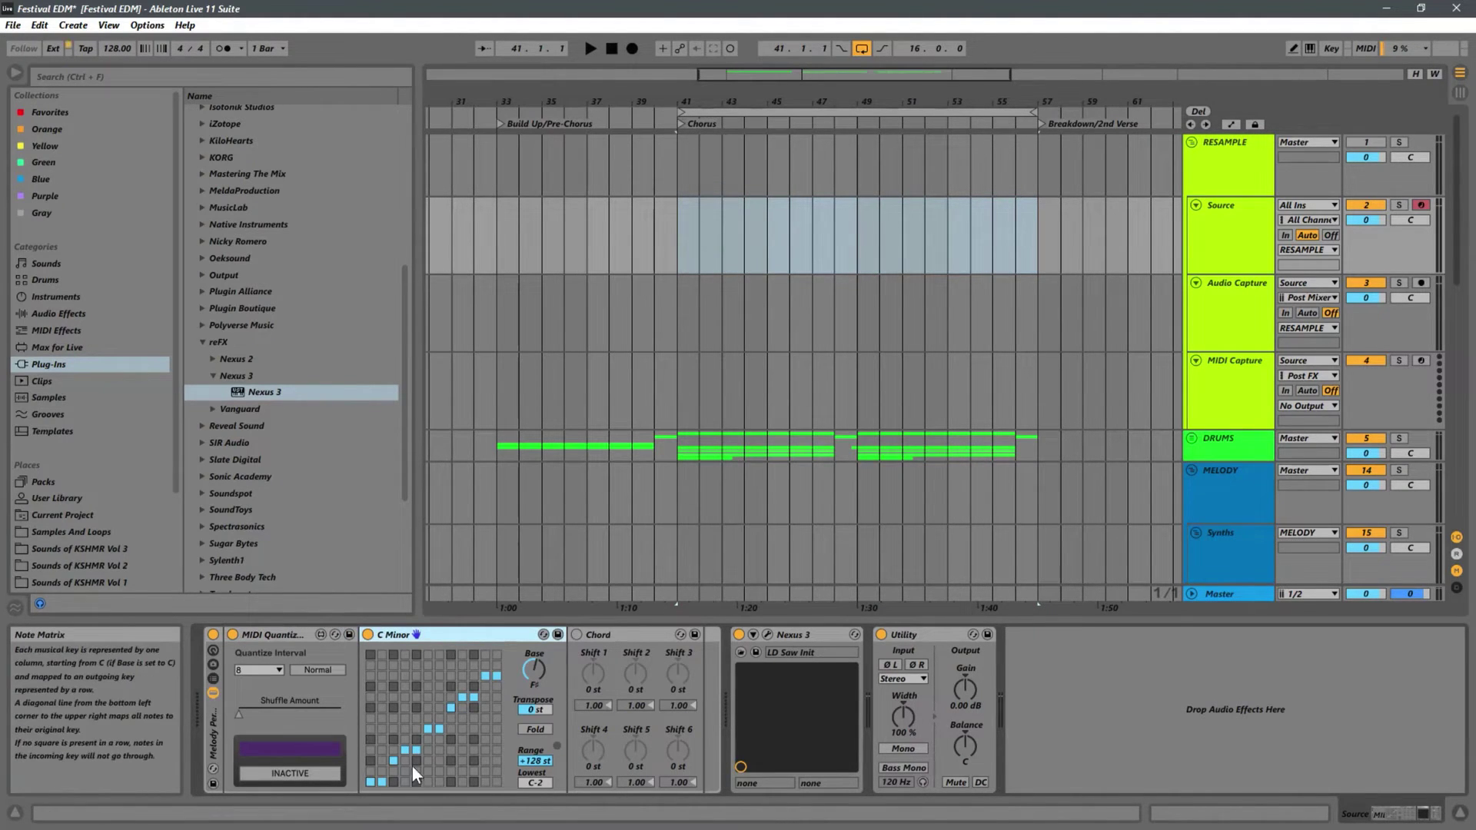
Arm the MIDI Capture track for recording while checking the Source track that feeds it
left_click(1237, 402)
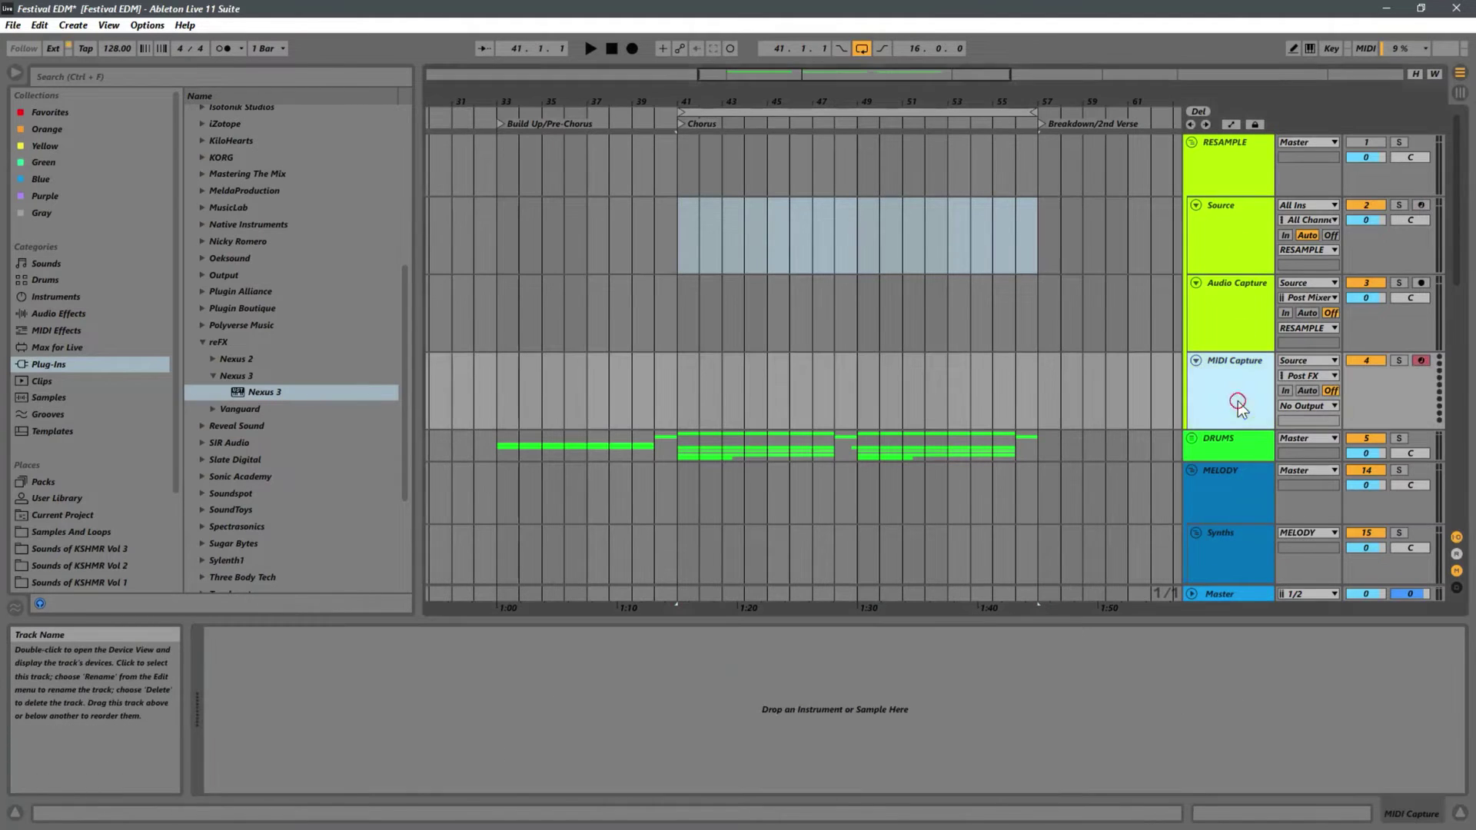
left_click(1235, 265)
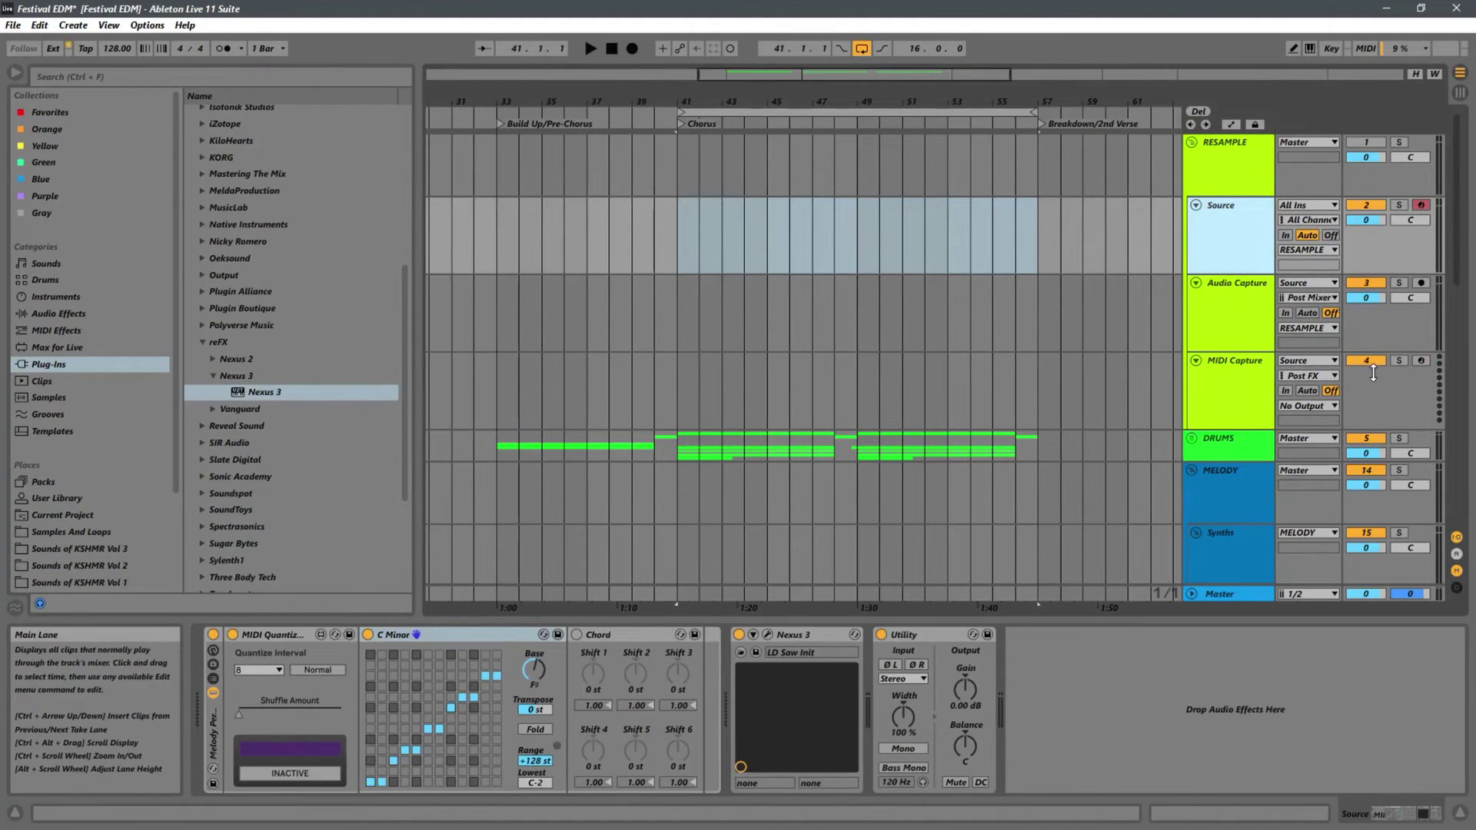
left_click(1421, 361)
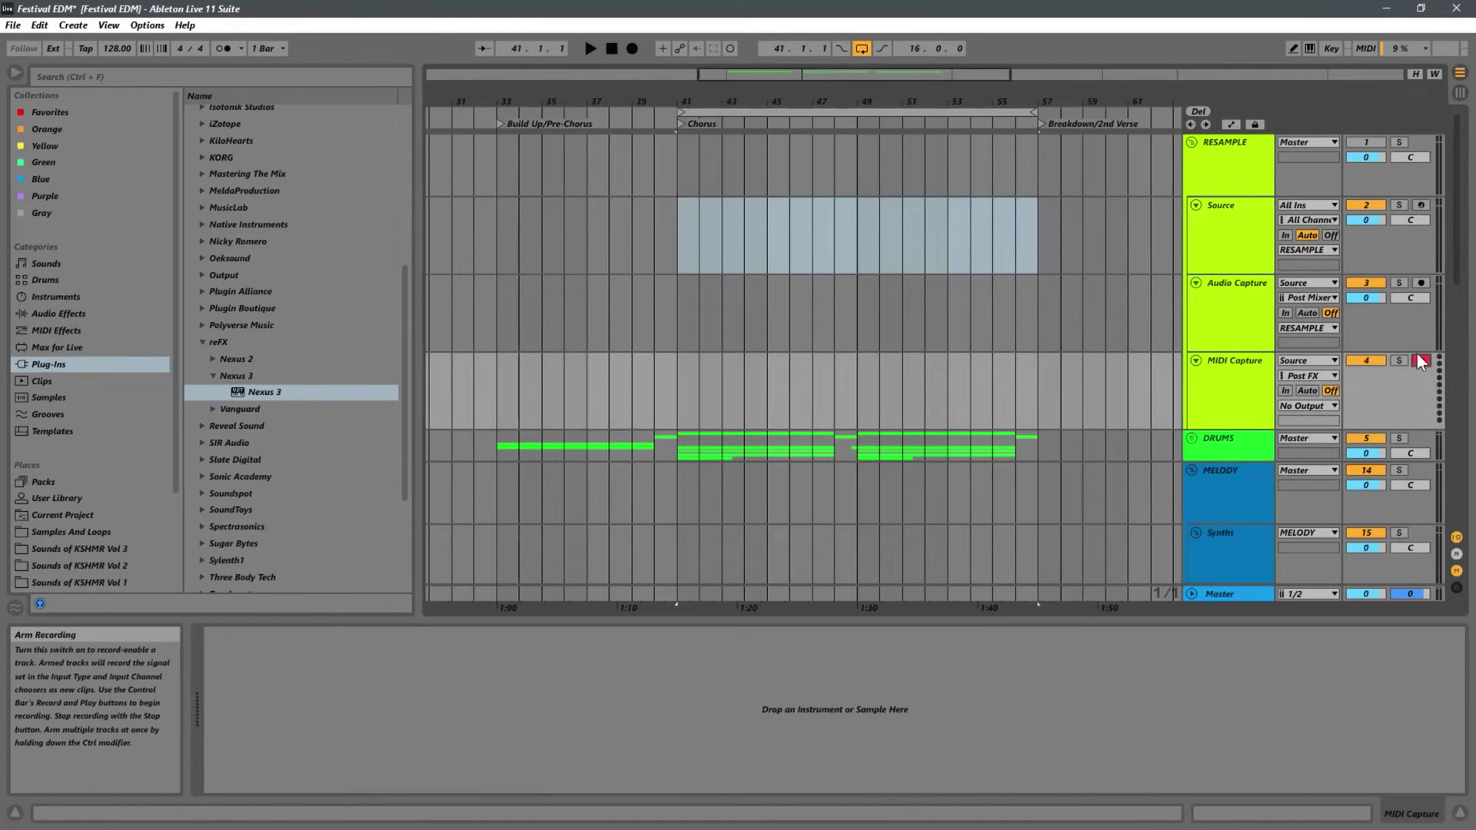
left_click(1205, 236)
left_click(1221, 380)
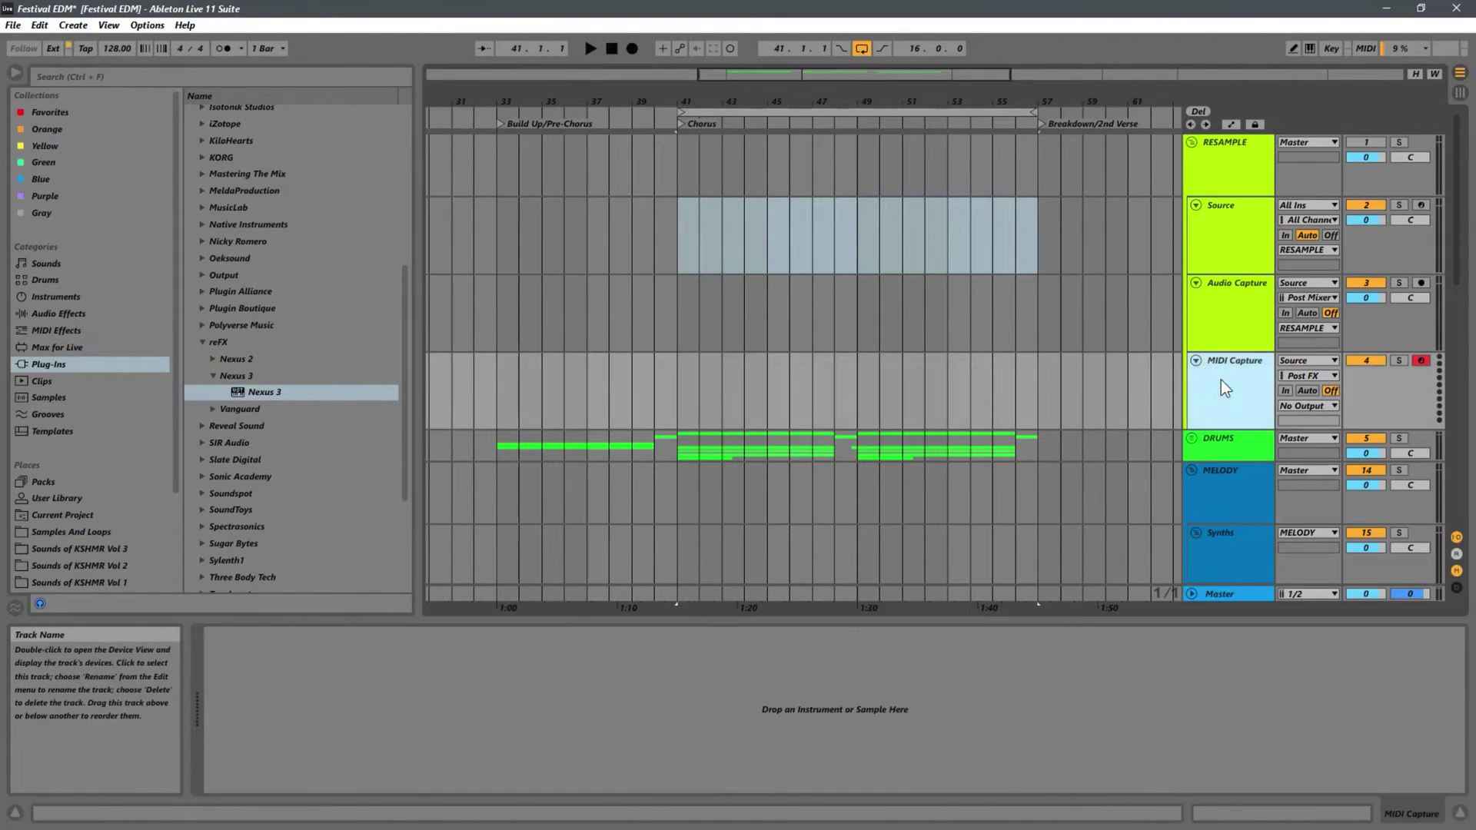
Mark the Chorus range on the MIDI Capture track, and place the insert marker at bar 41 on the Source track
left_click_drag(679, 391, 1032, 361)
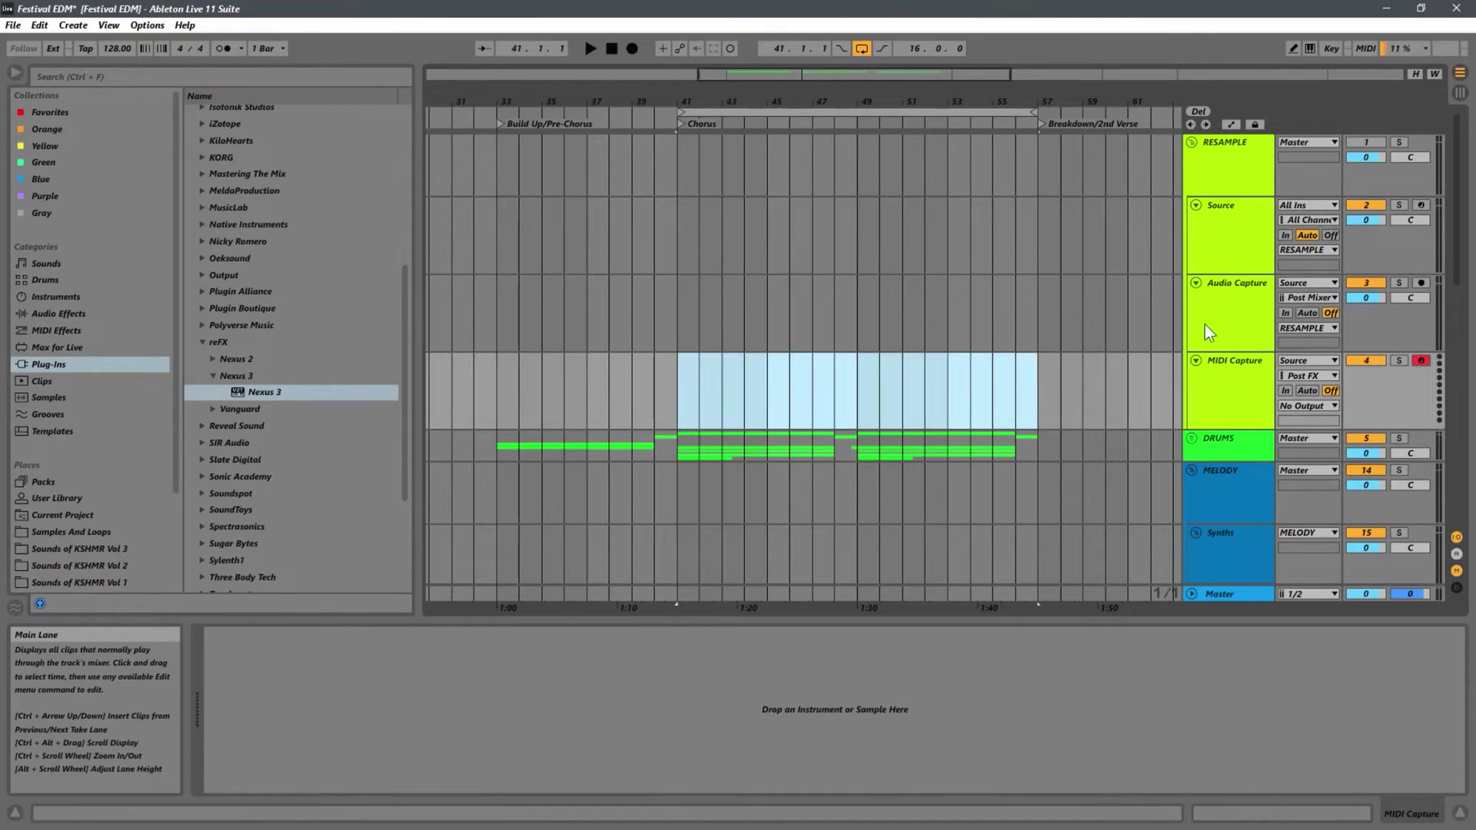
left_click(1218, 229)
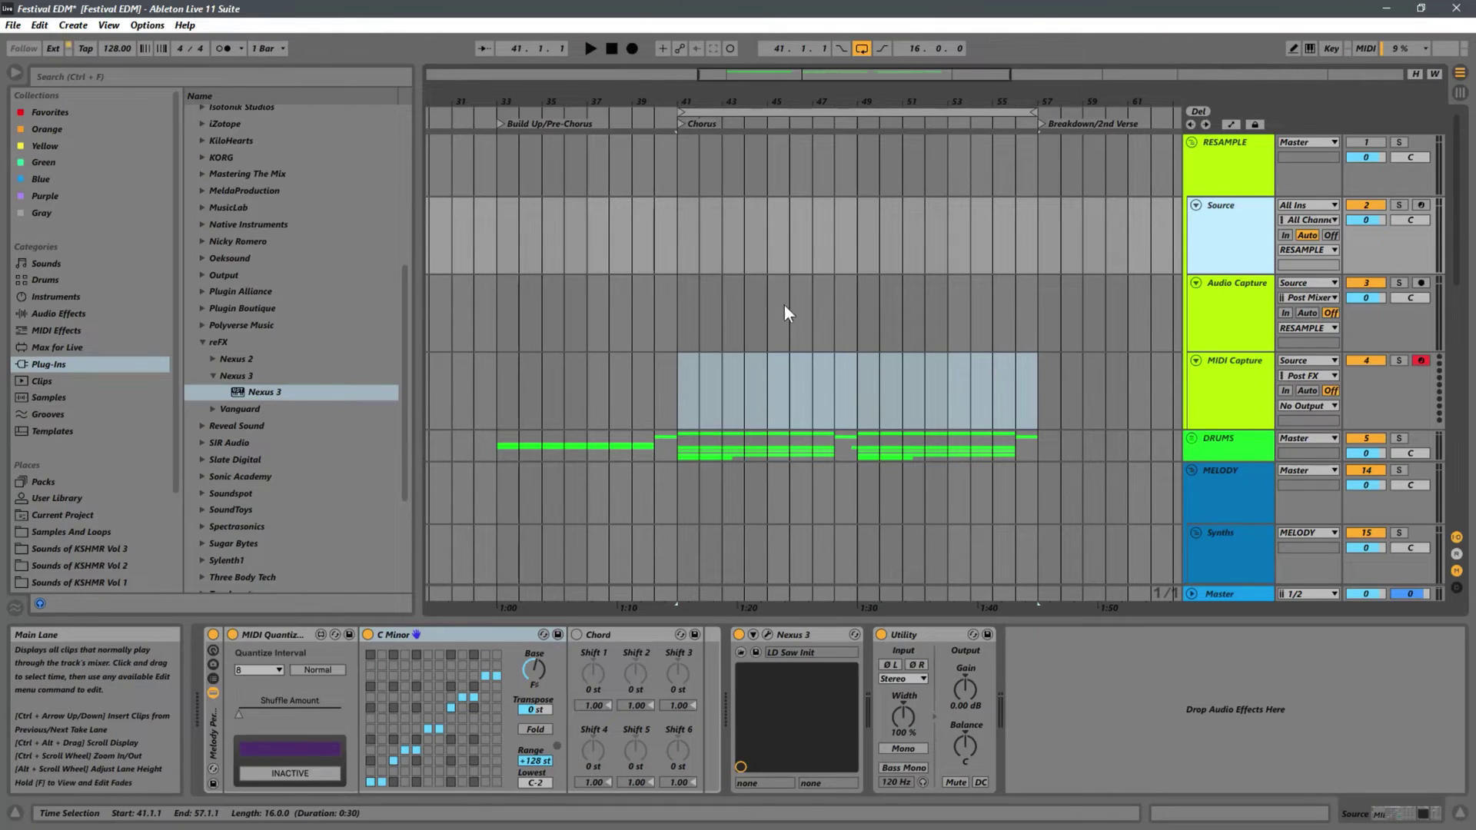
left_click(681, 213)
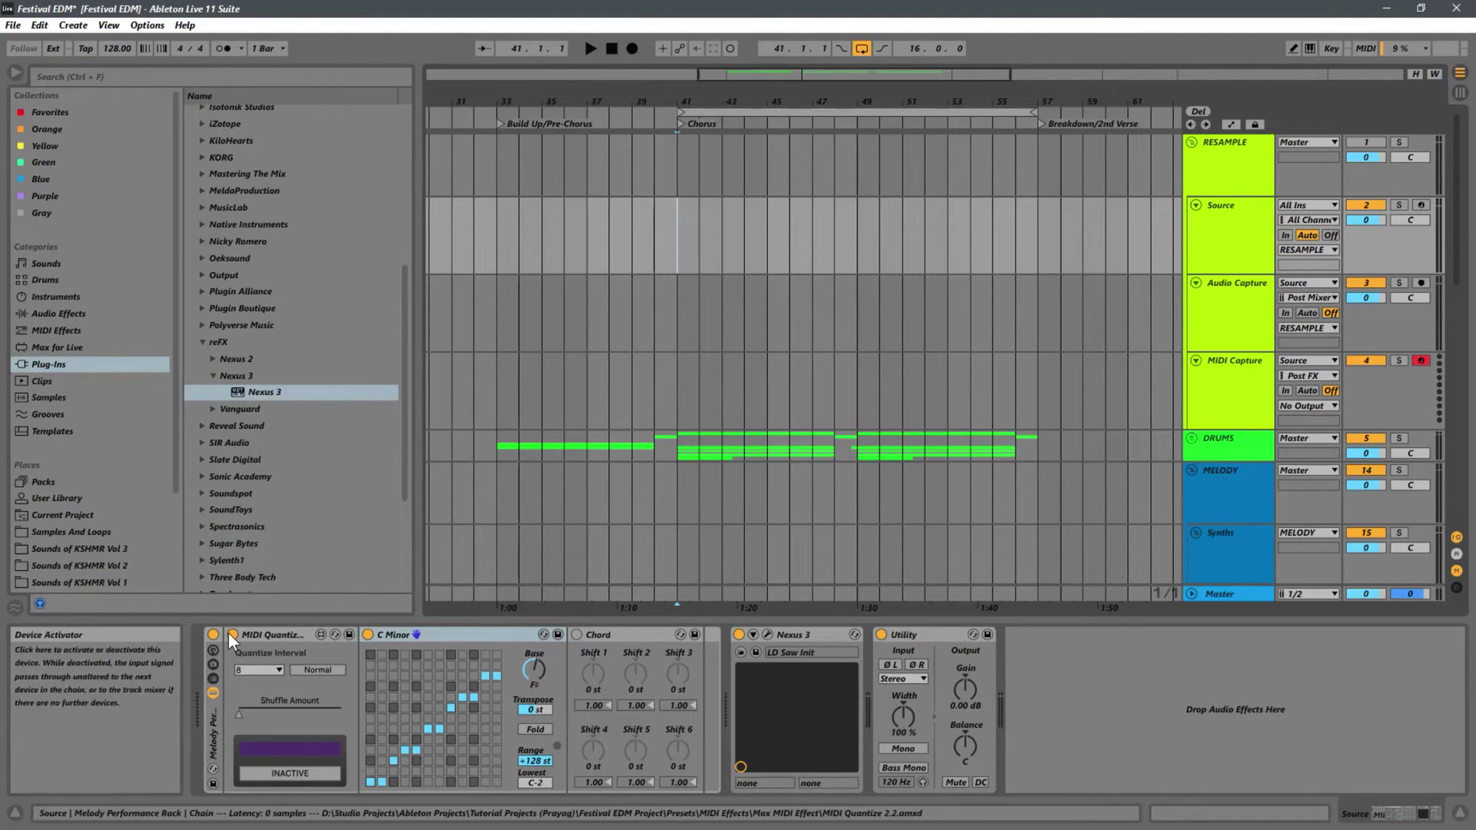
left_click(768, 636)
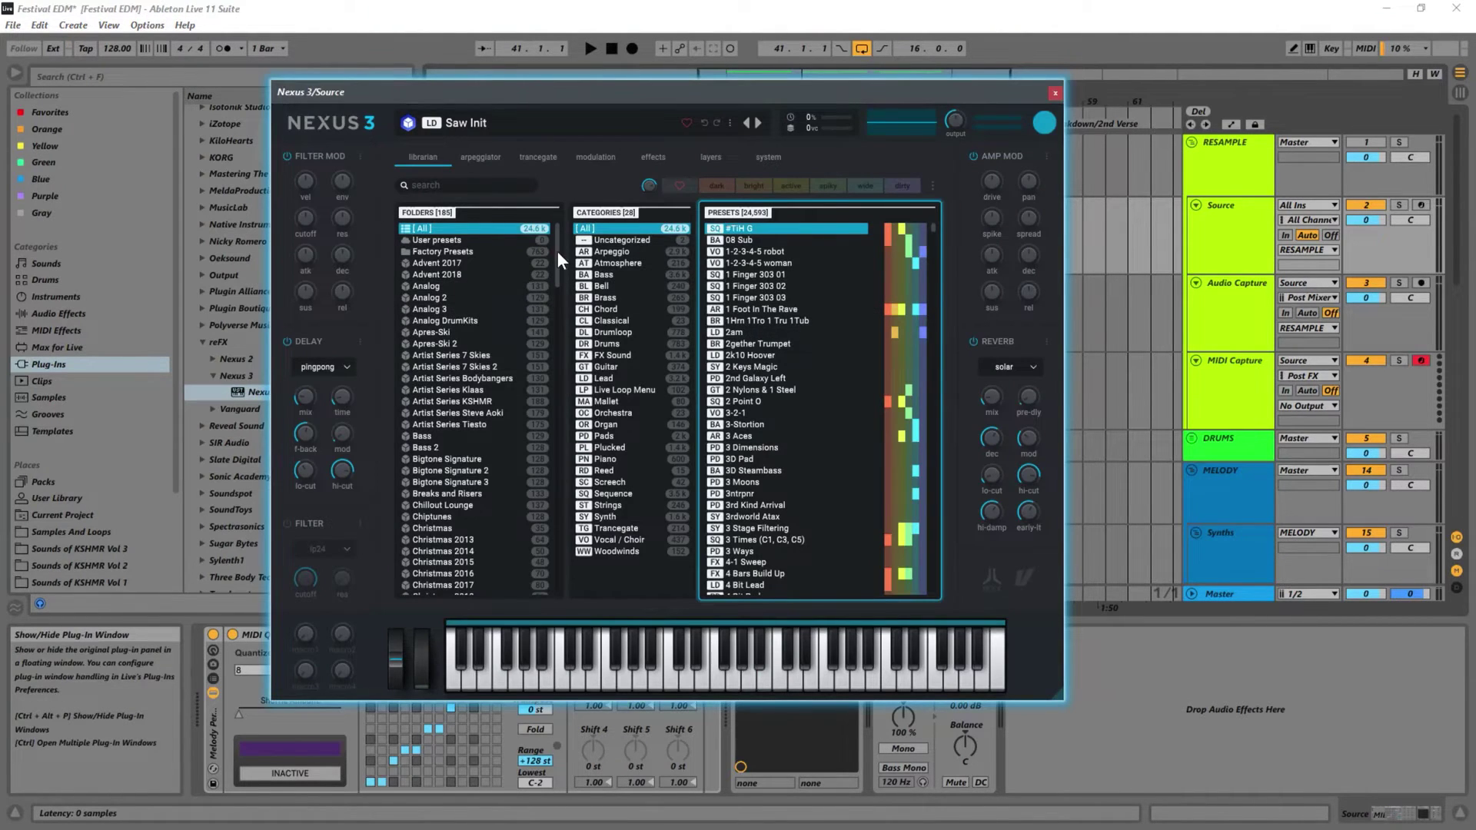
left_click_drag(557, 251, 568, 295)
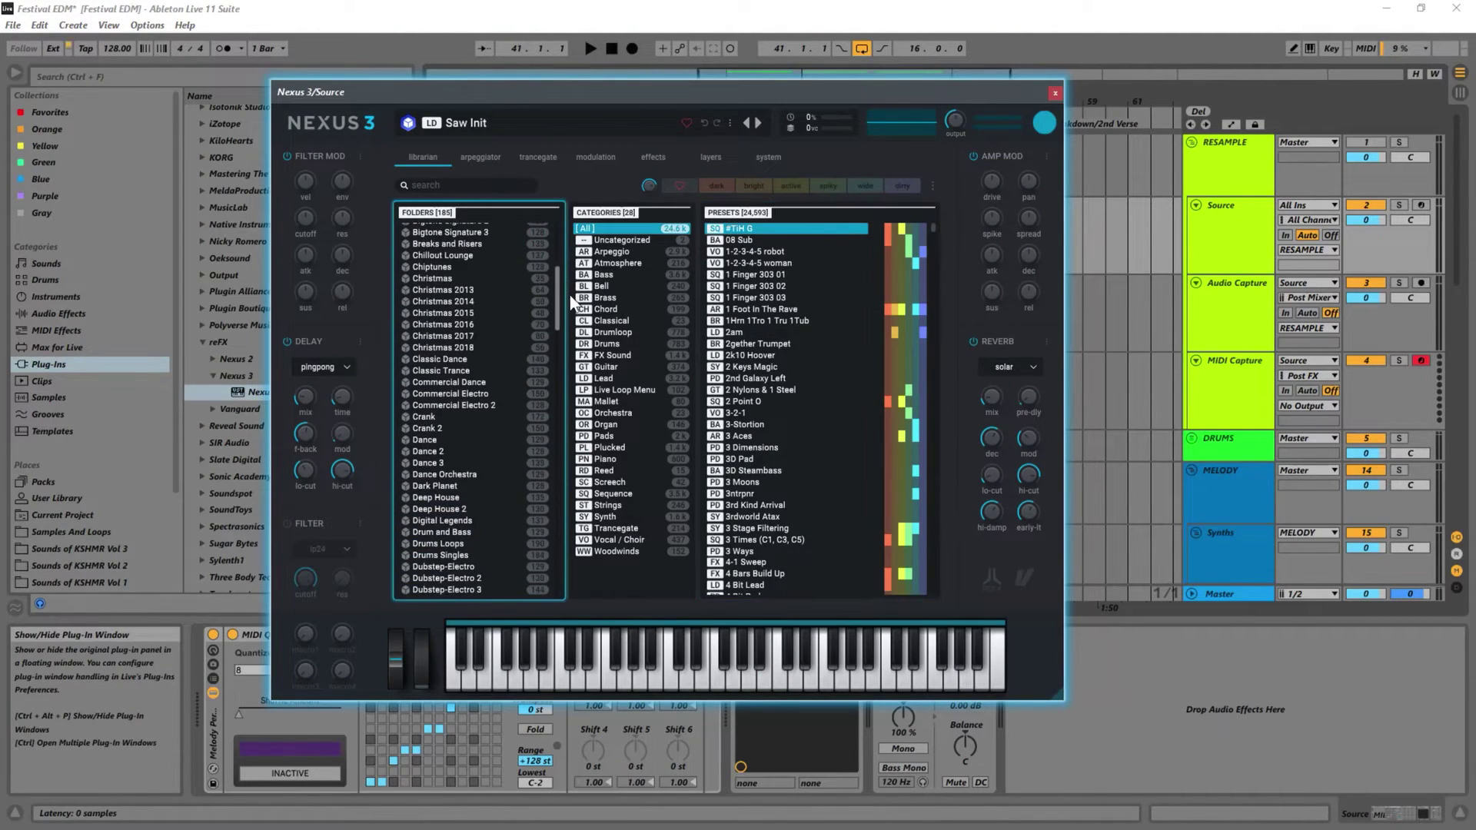
left_click(1055, 93)
Turn on the Dual Sidechain Rack on the RESAMPLE track and switch its first Compressor to the collapsed meter view
left_click(1238, 176)
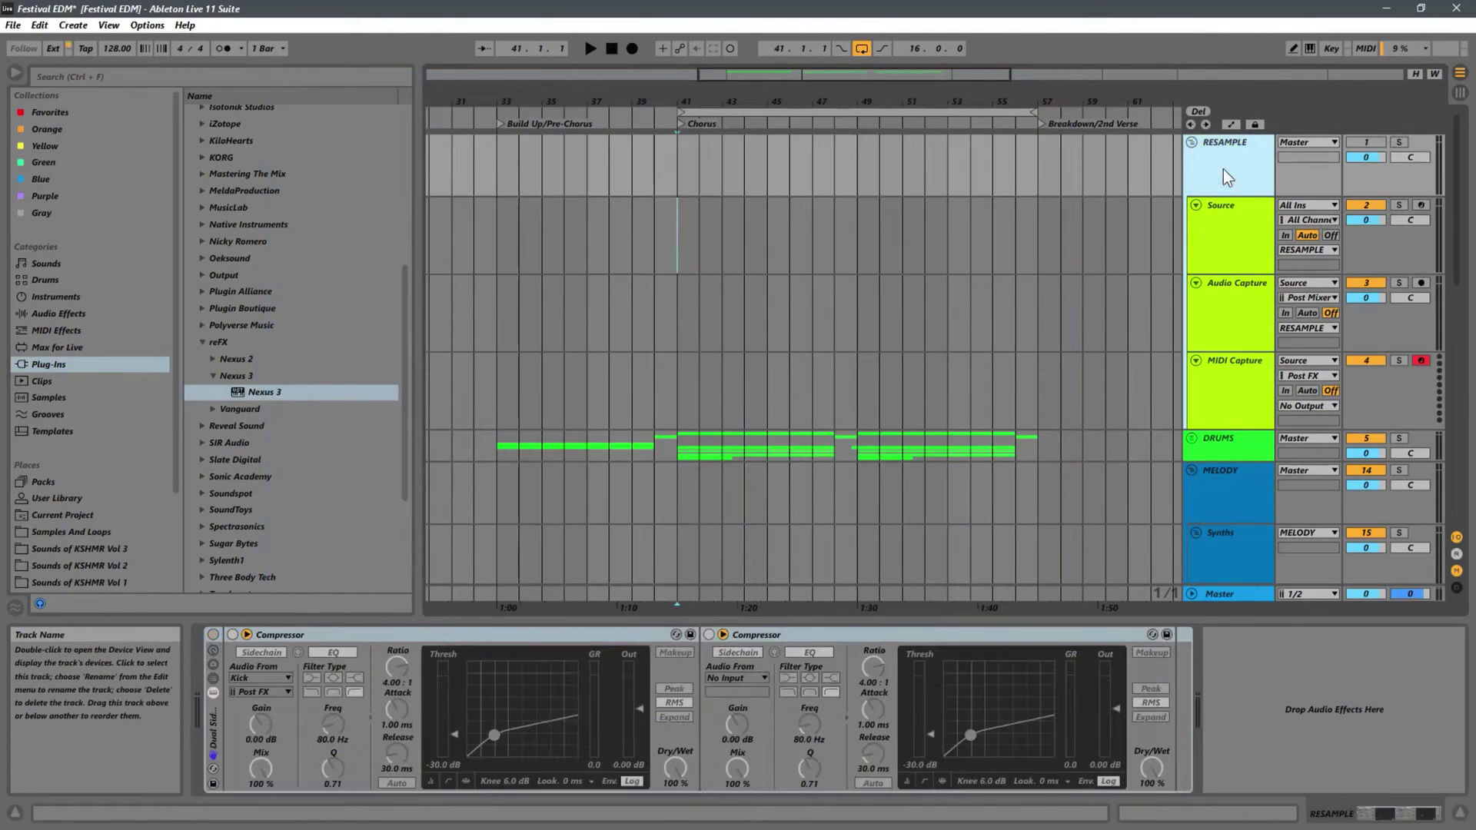
left_click(213, 635)
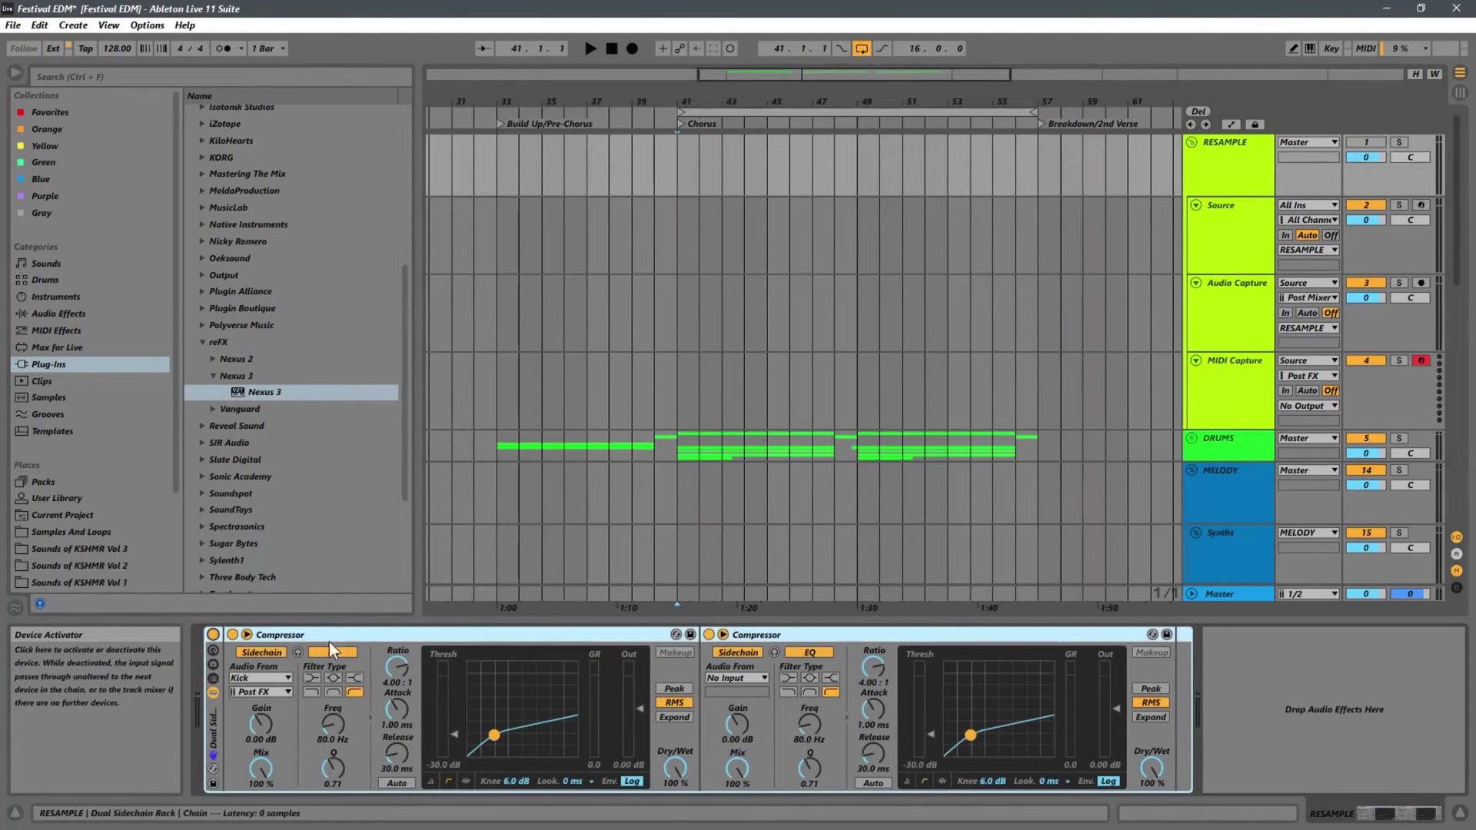
key("space")
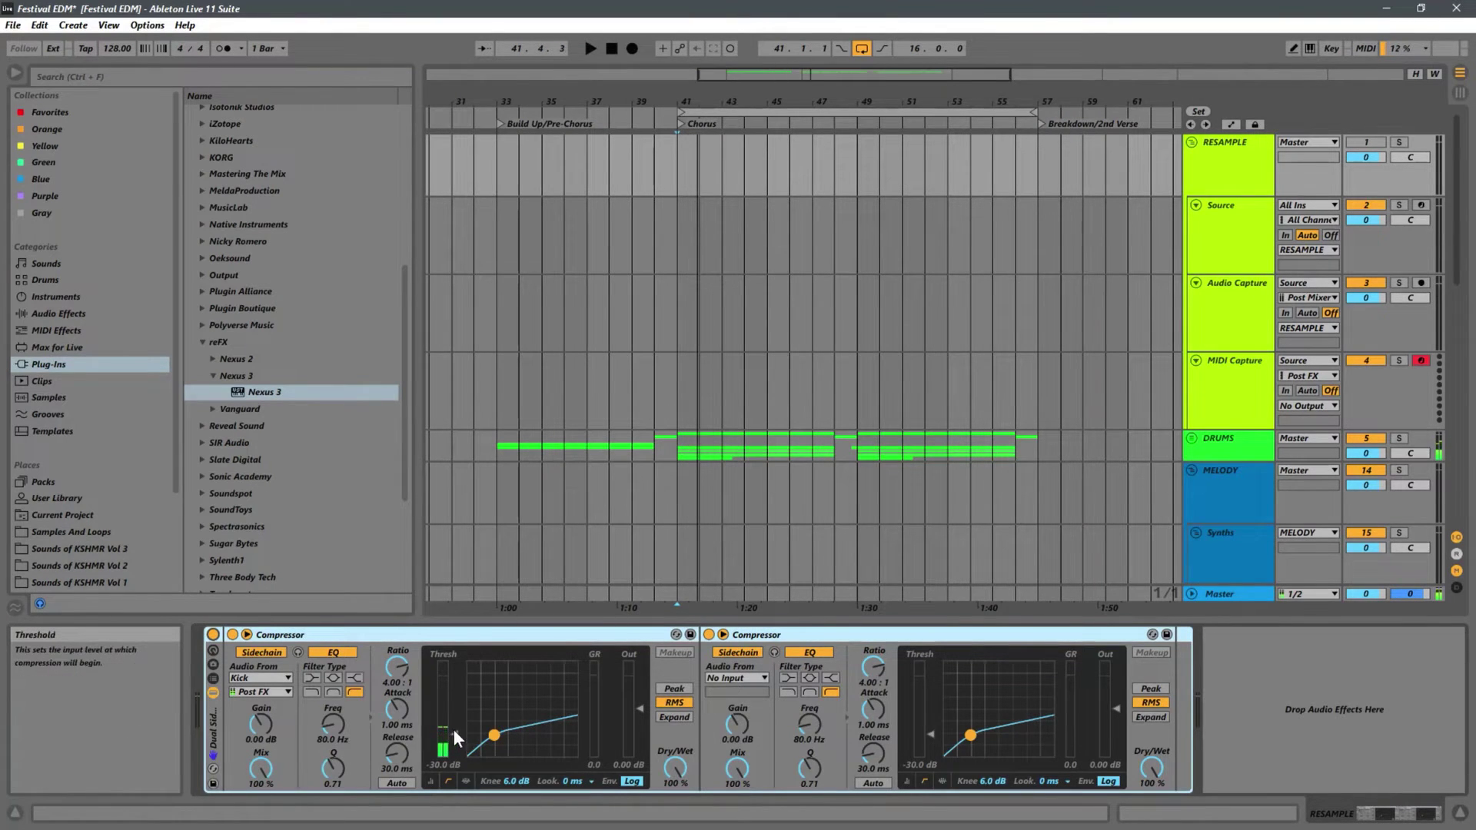
left_click(431, 780)
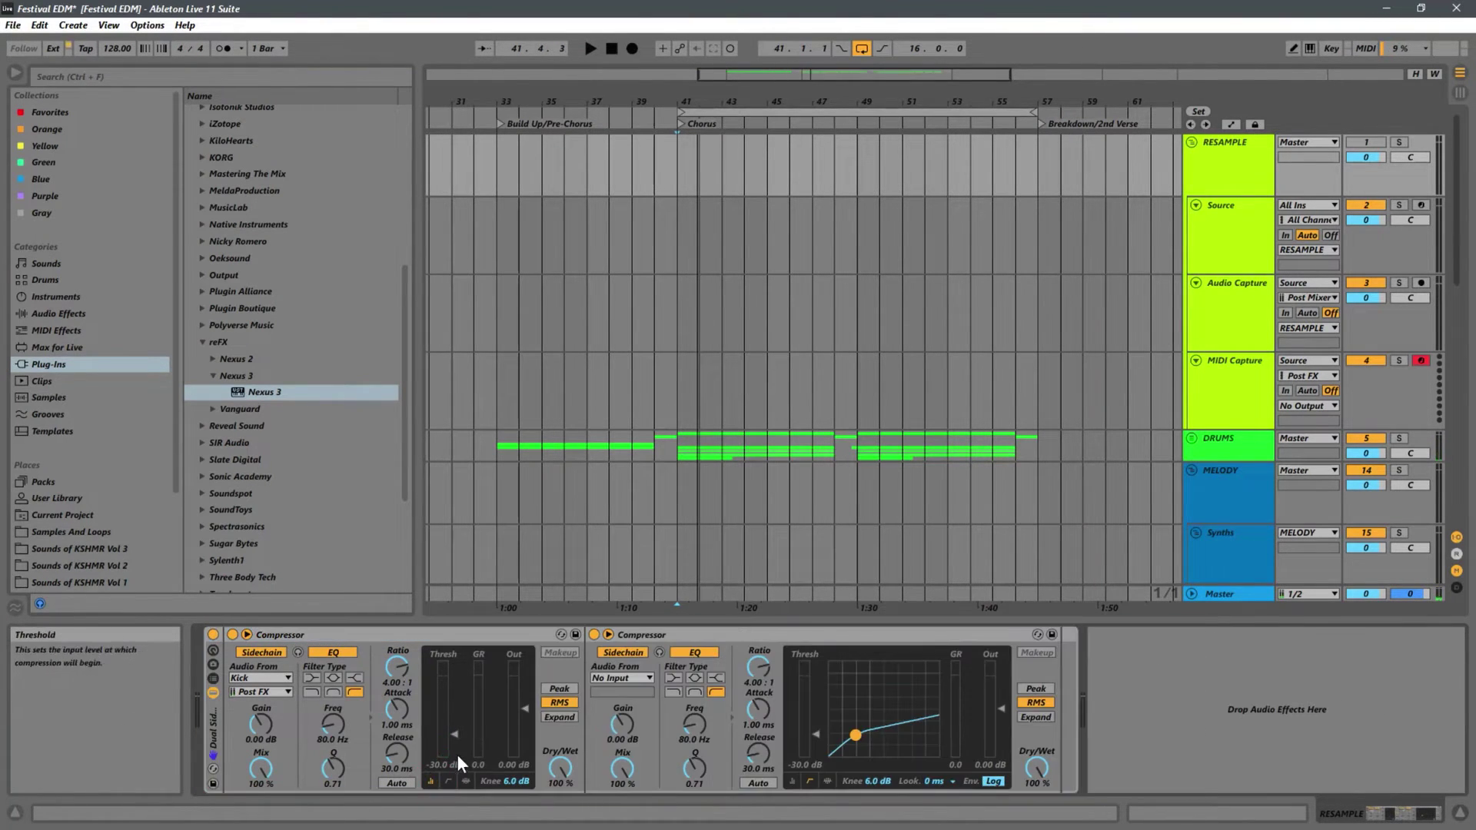
Set the first Compressor's threshold to -34.2 dB during playback, and delete the second Compressor from the rack
key("space")
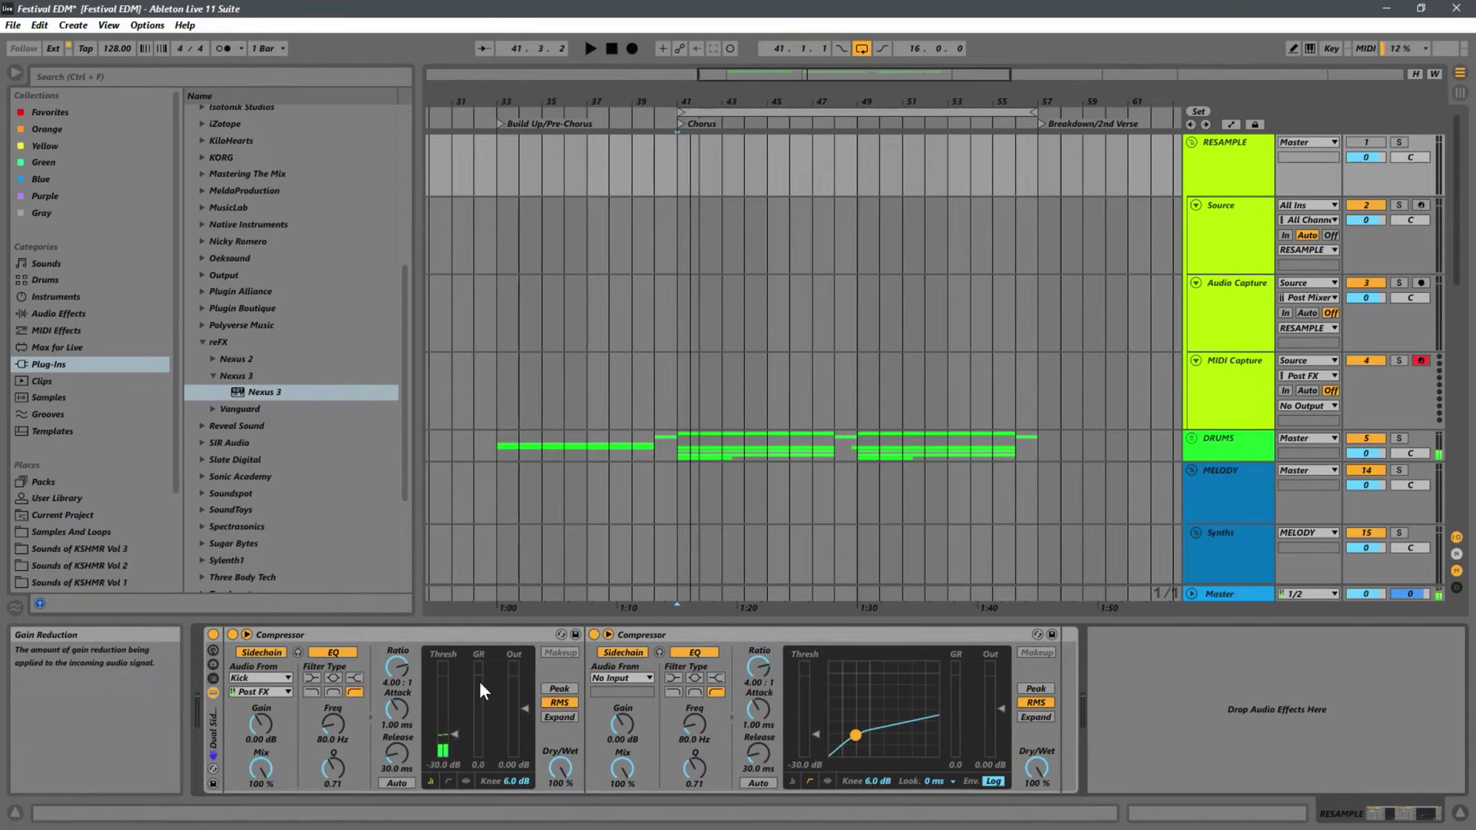
key("space")
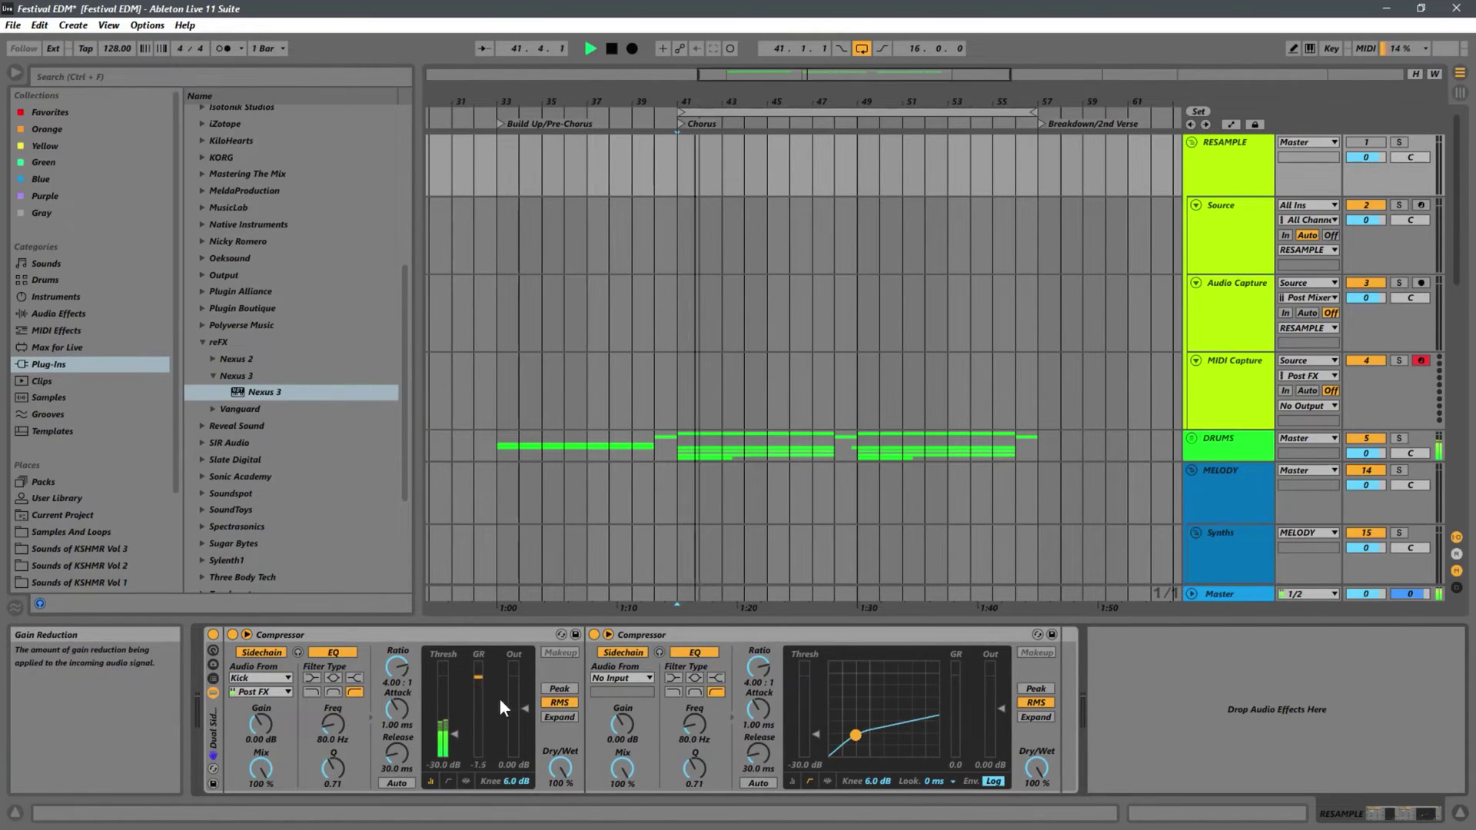
left_click_drag(460, 730, 452, 737)
key("space")
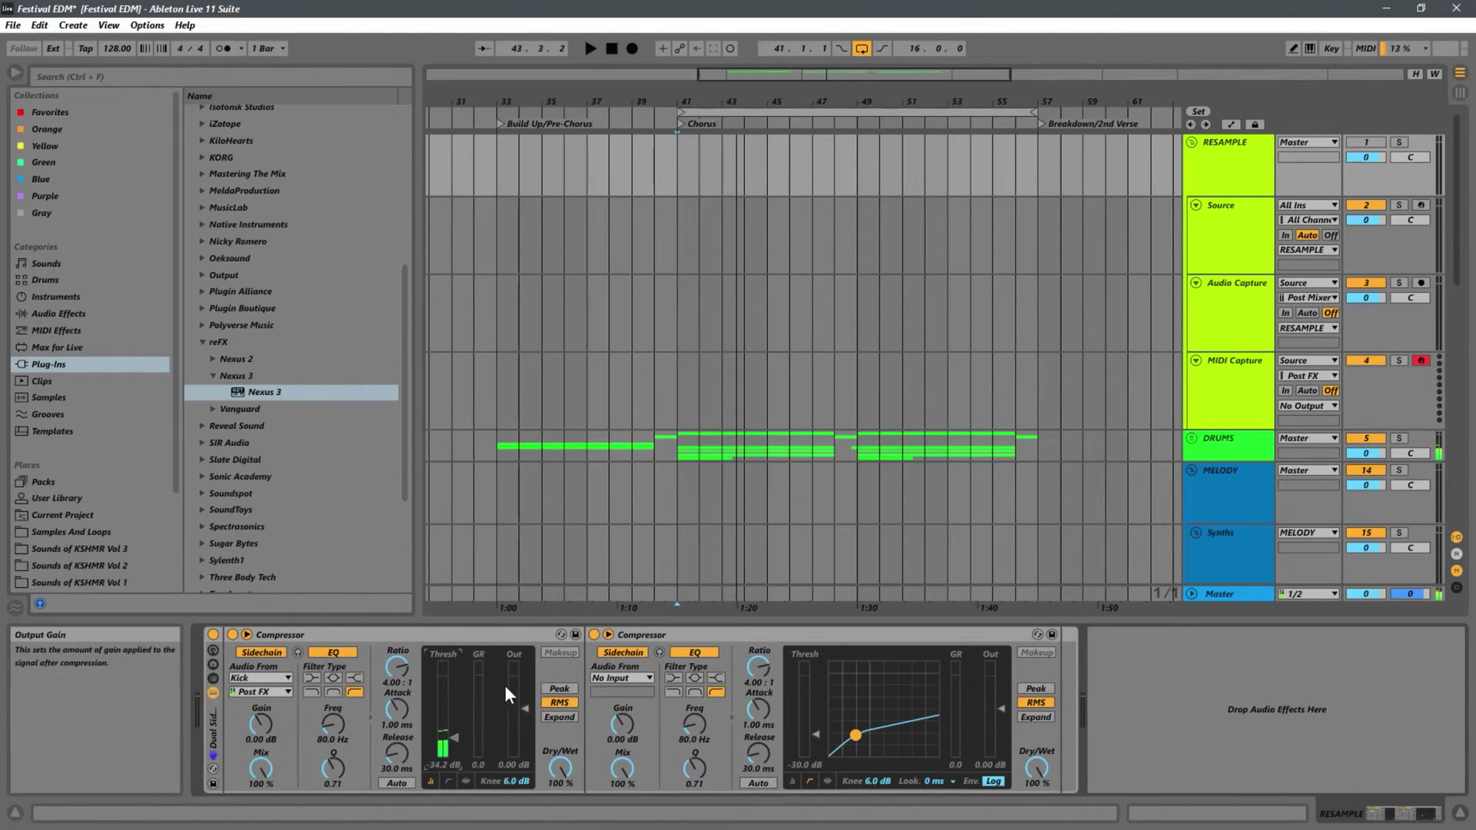
left_click(670, 635)
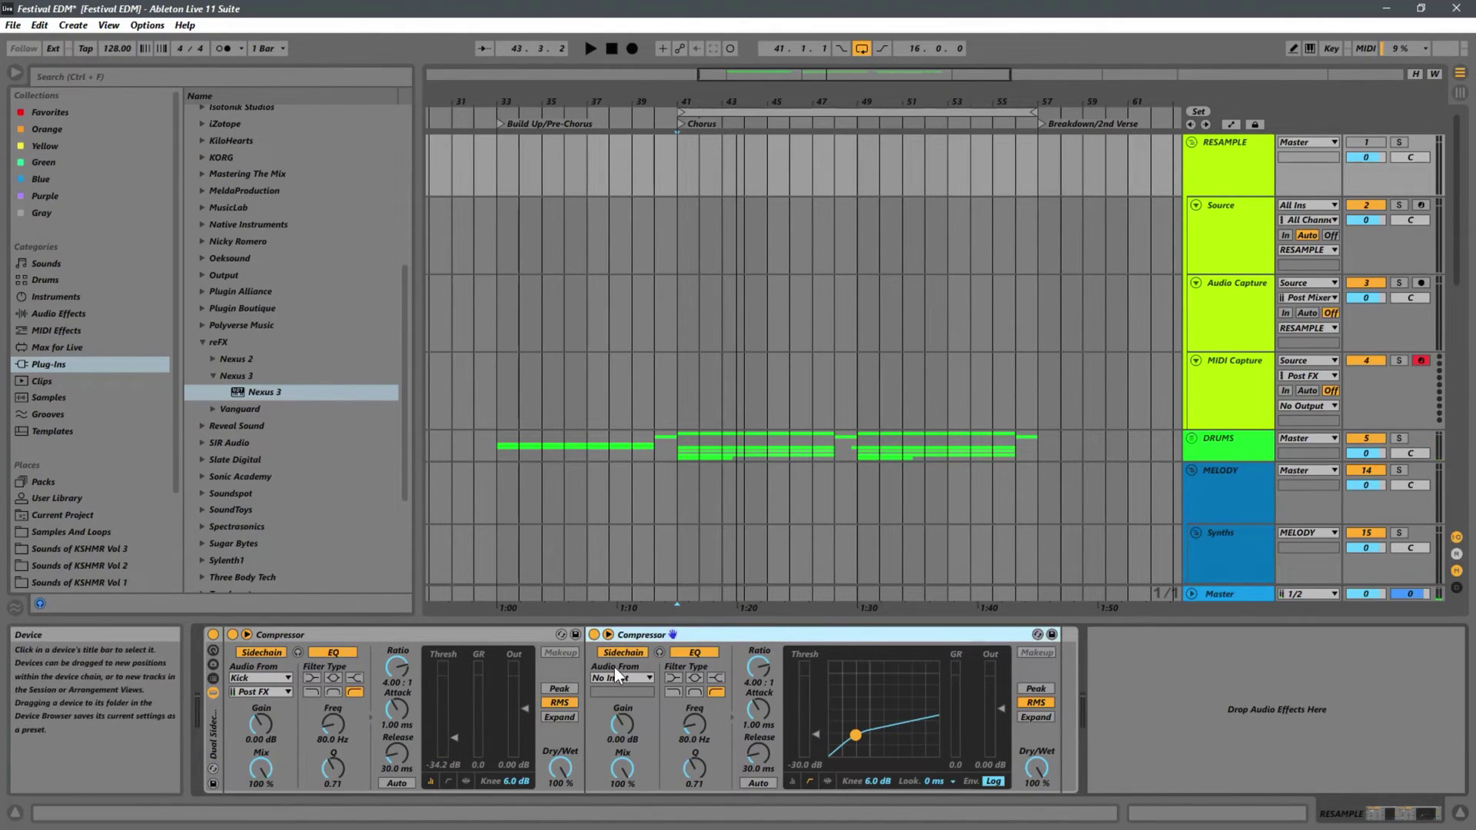
key("Delete")
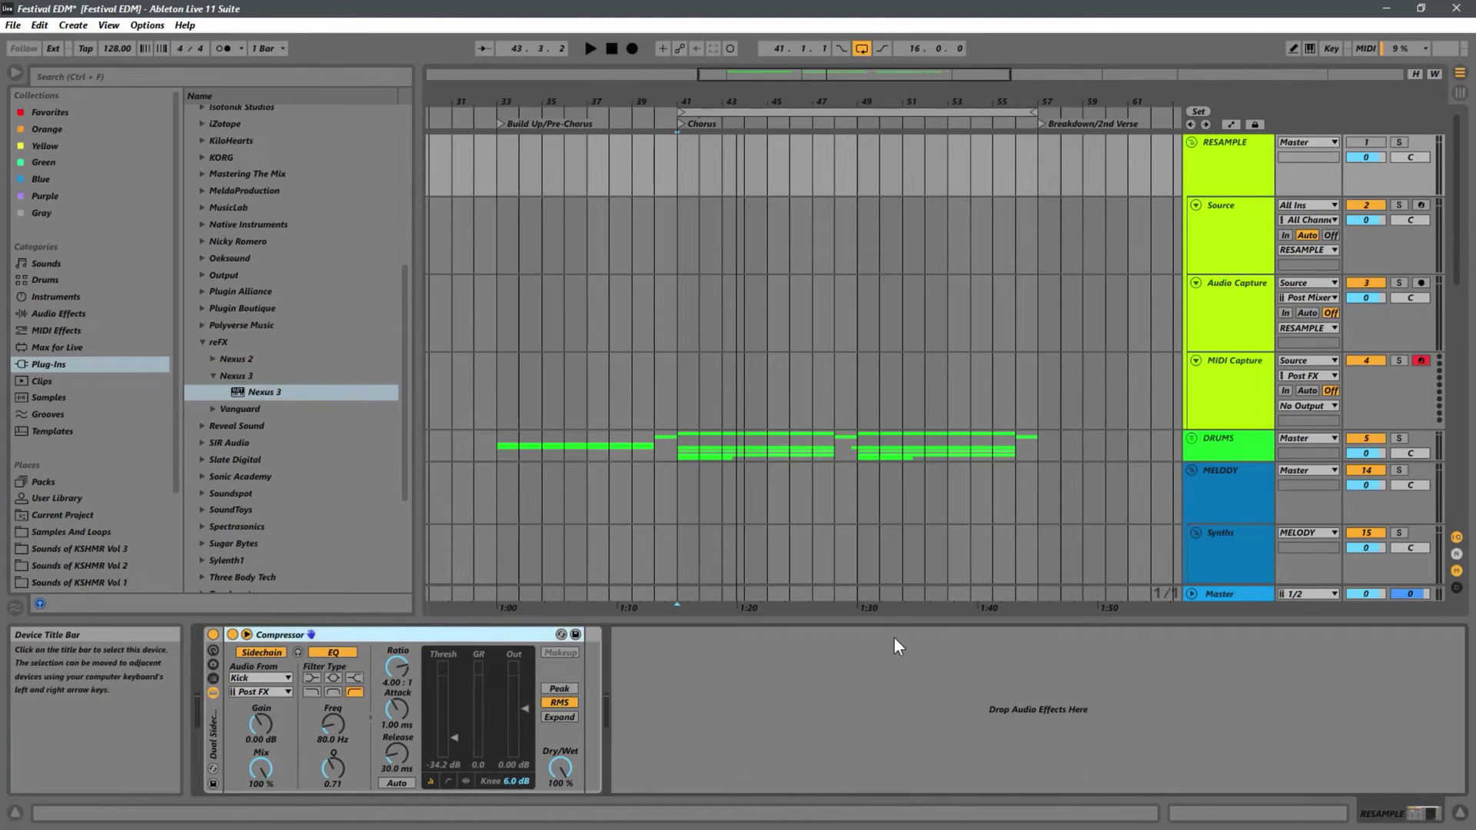
Filter the Source track's Nexus 3 library to EDM Leads in the Lead category, and activate the RESAMPLE track to hear the Calcium preview
left_click(1240, 243)
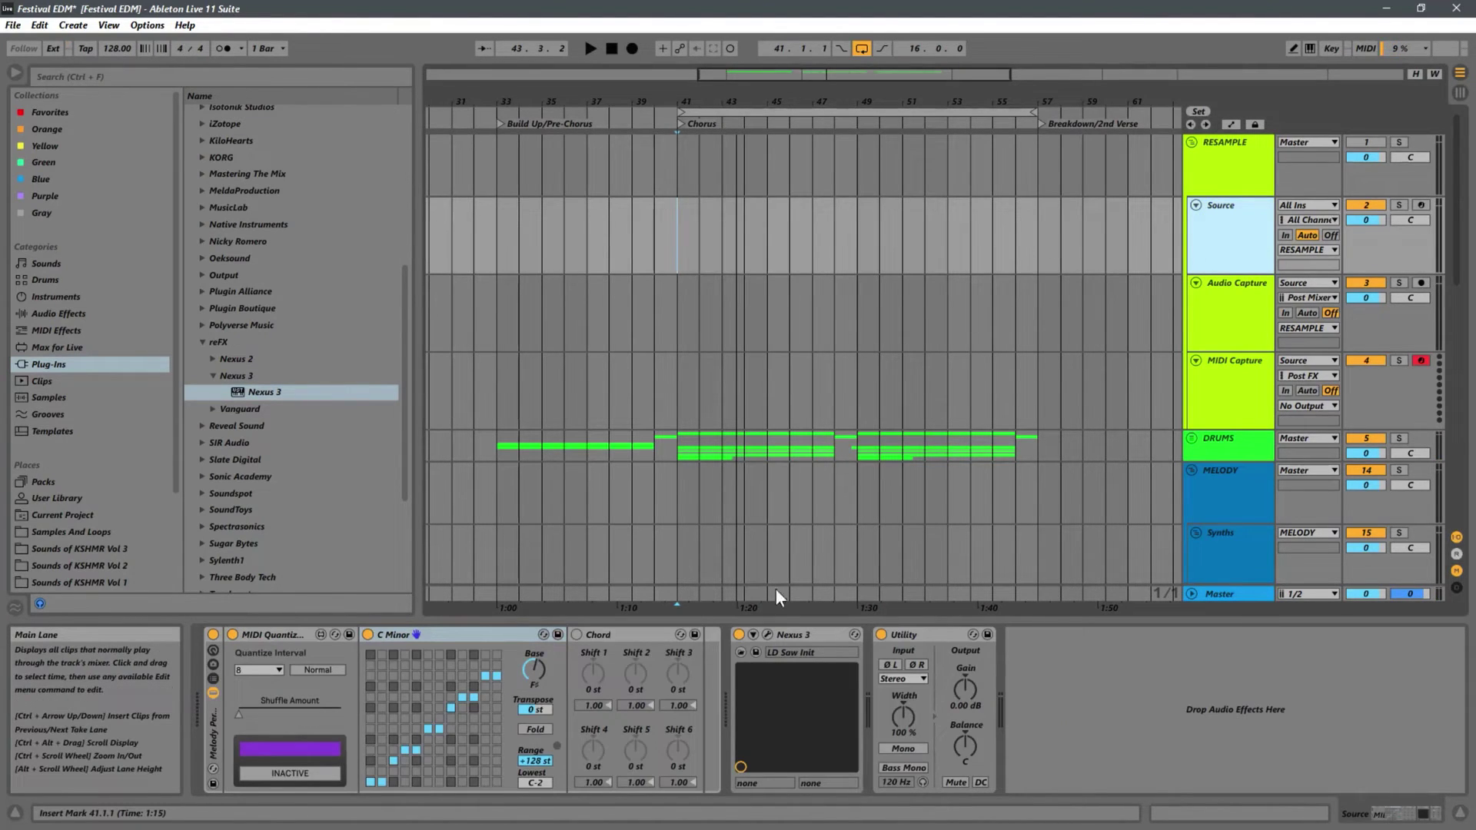
left_click(764, 634)
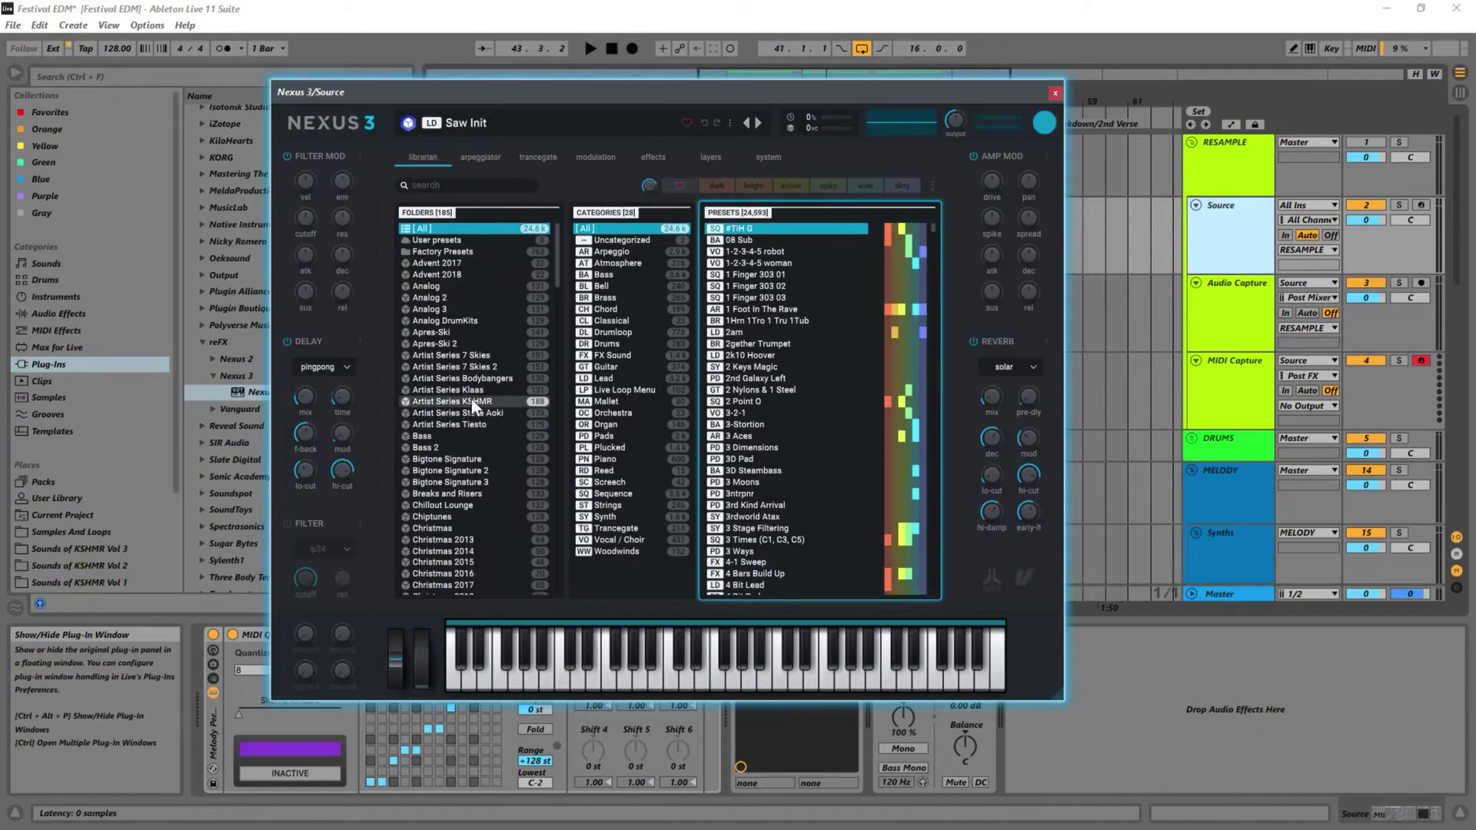
scroll(472, 398, "down", 10)
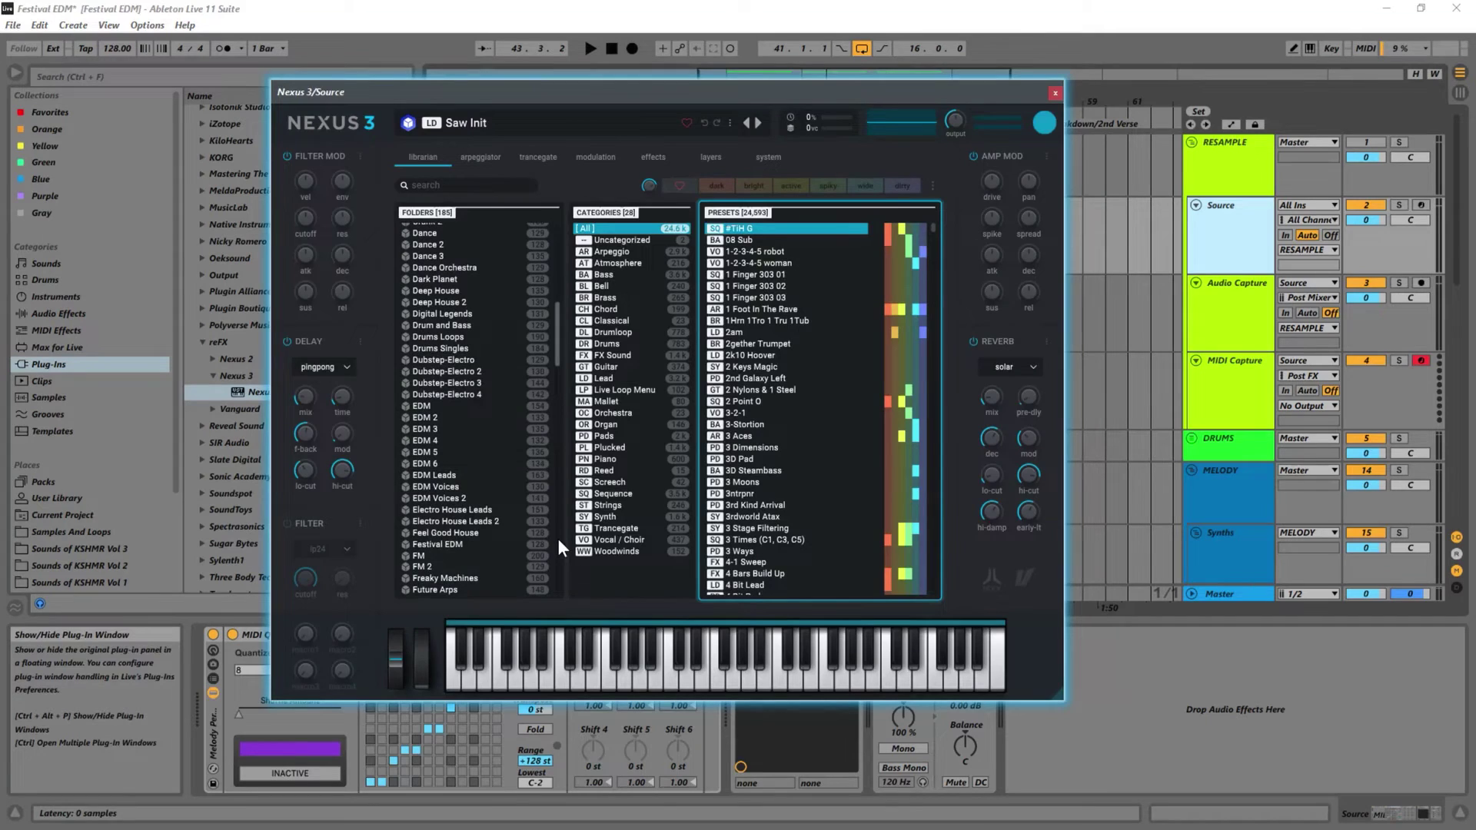
left_click(438, 477)
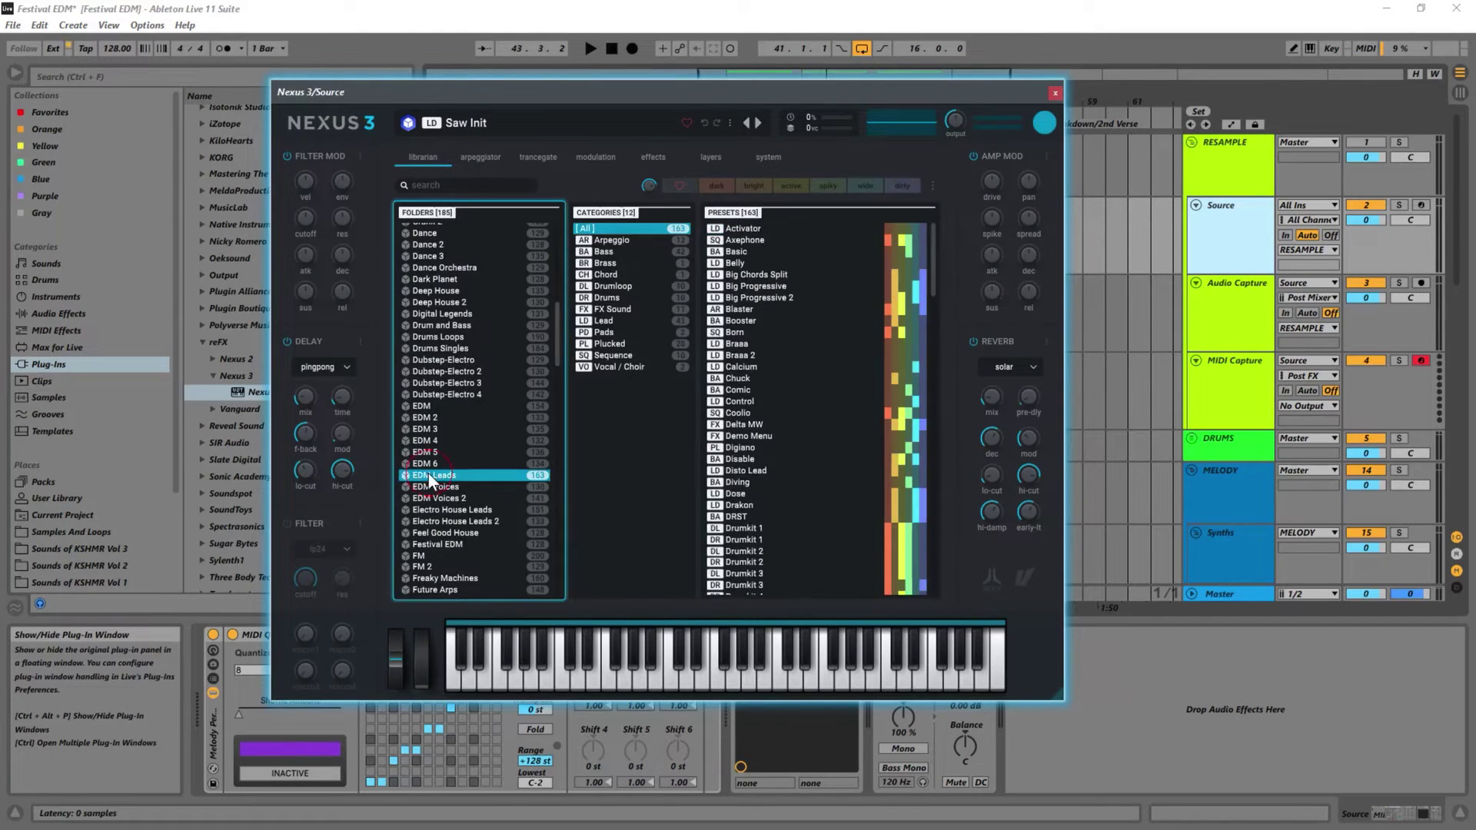
left_click(614, 322)
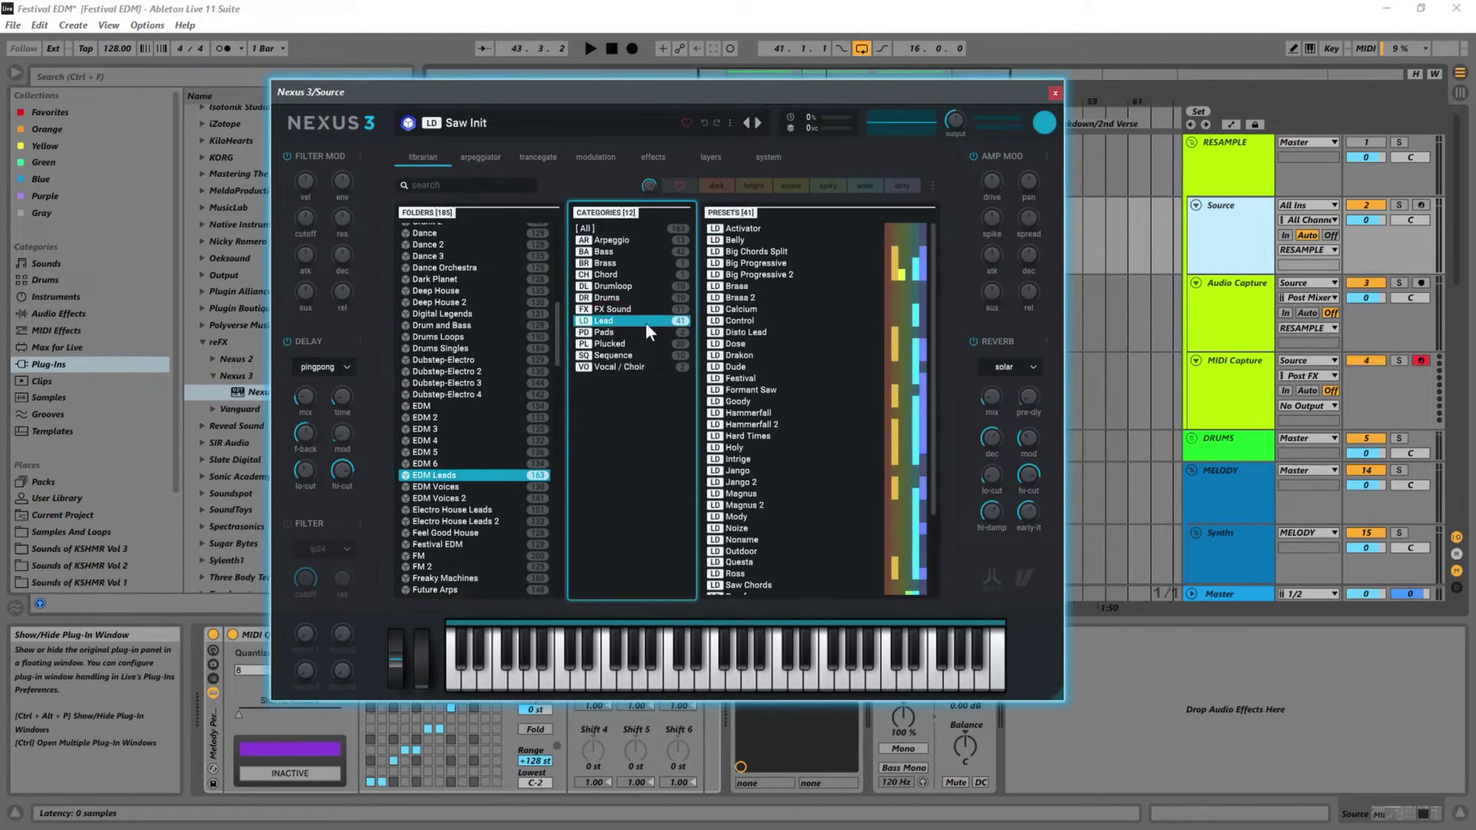
left_click(724, 310)
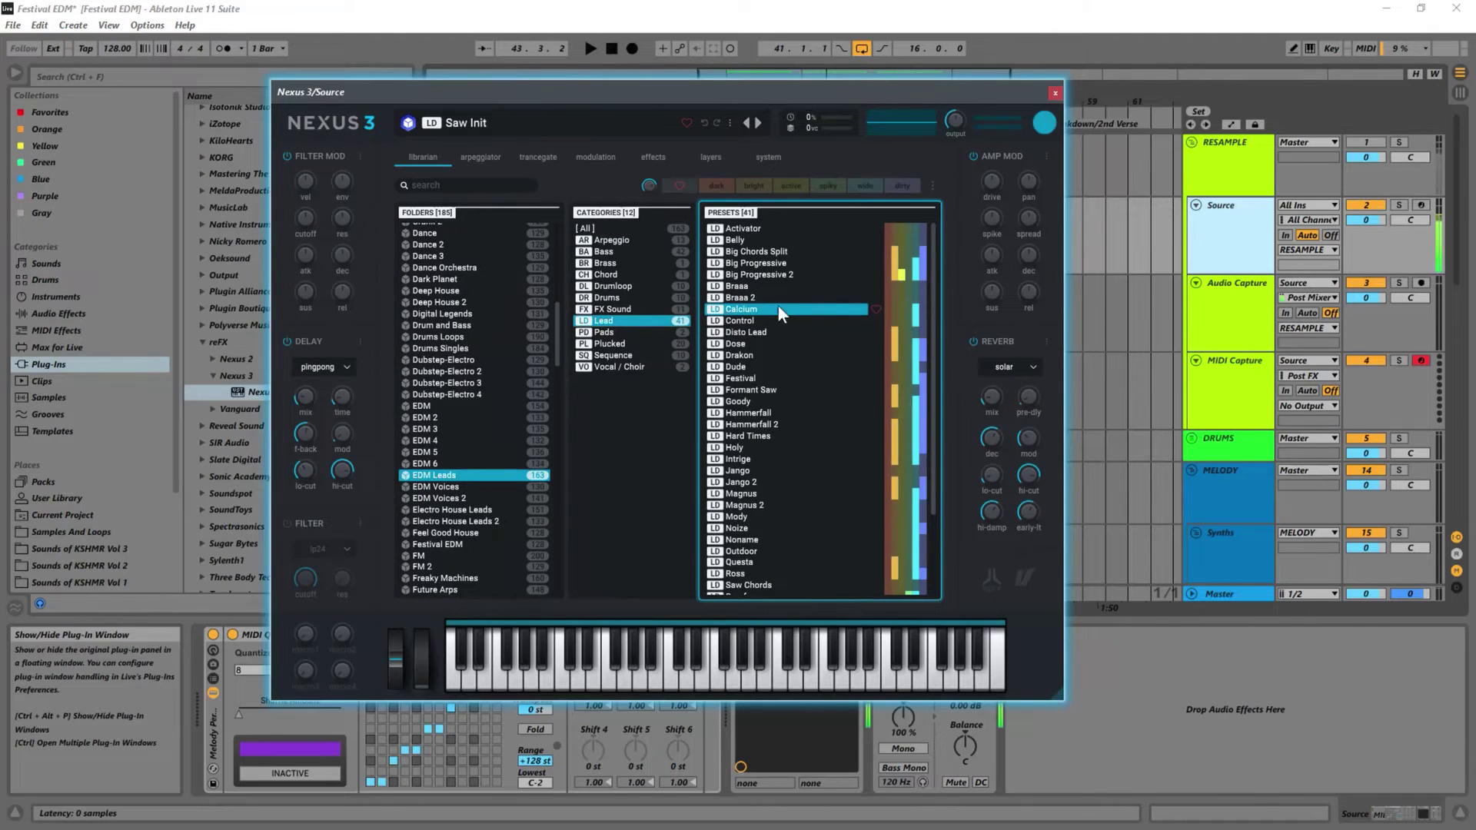
left_click(1368, 141)
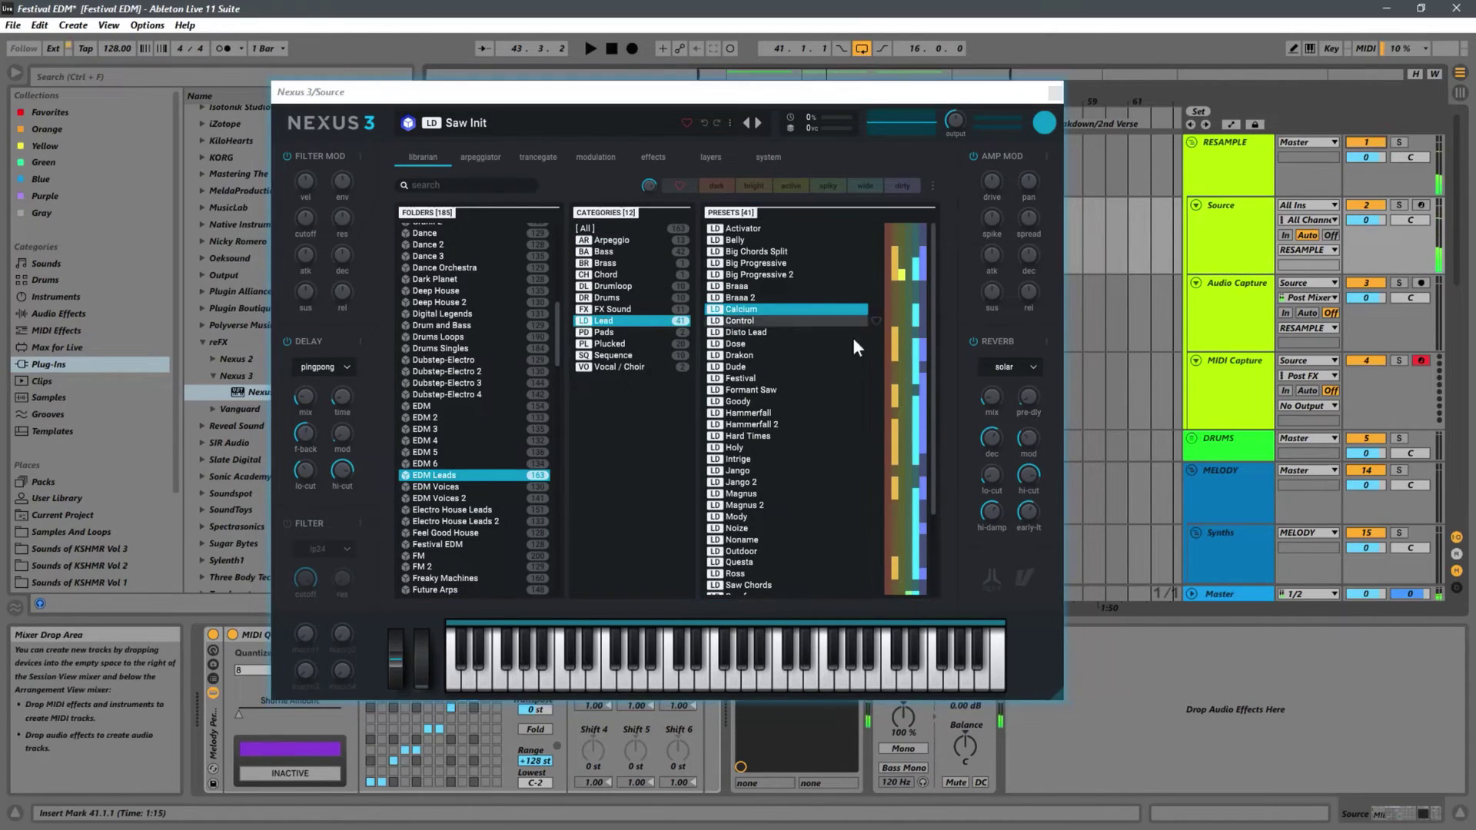
Audition lead presets including Hammerfall, Formant Saw and Dose, and load Disto Lead into Nexus 3
left_click(745, 300)
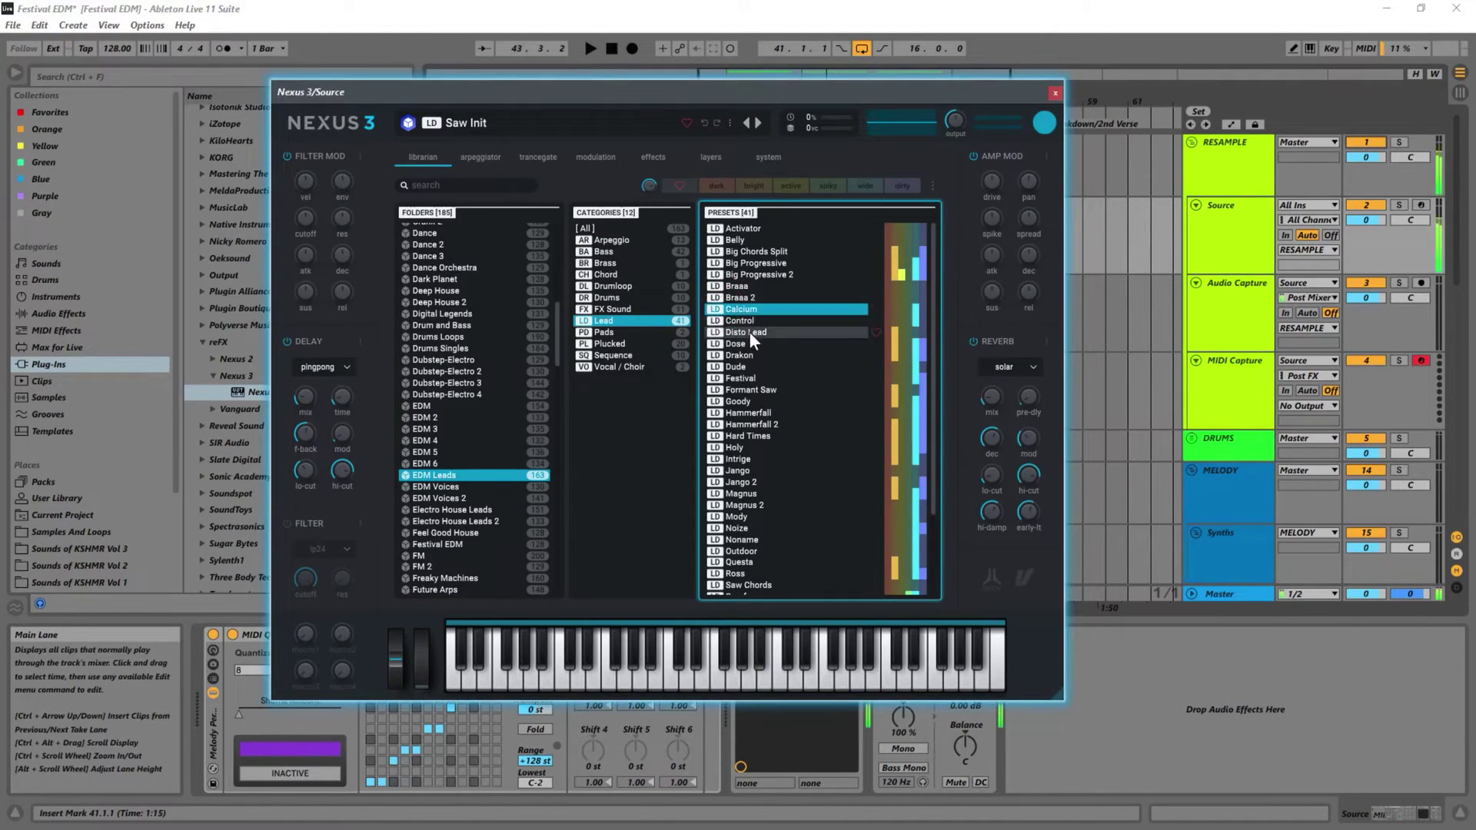
left_click(797, 412)
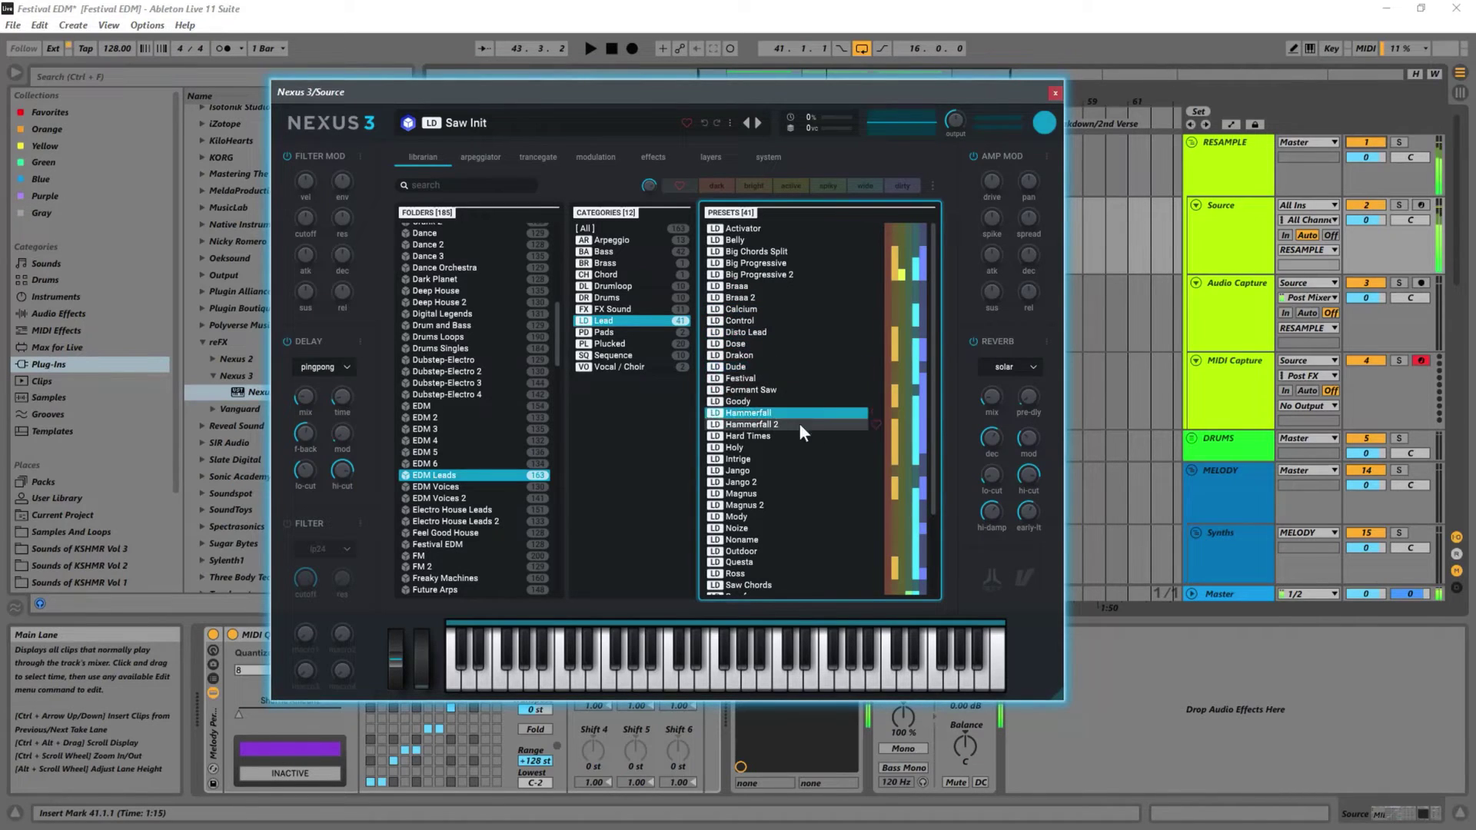
left_click(725, 391)
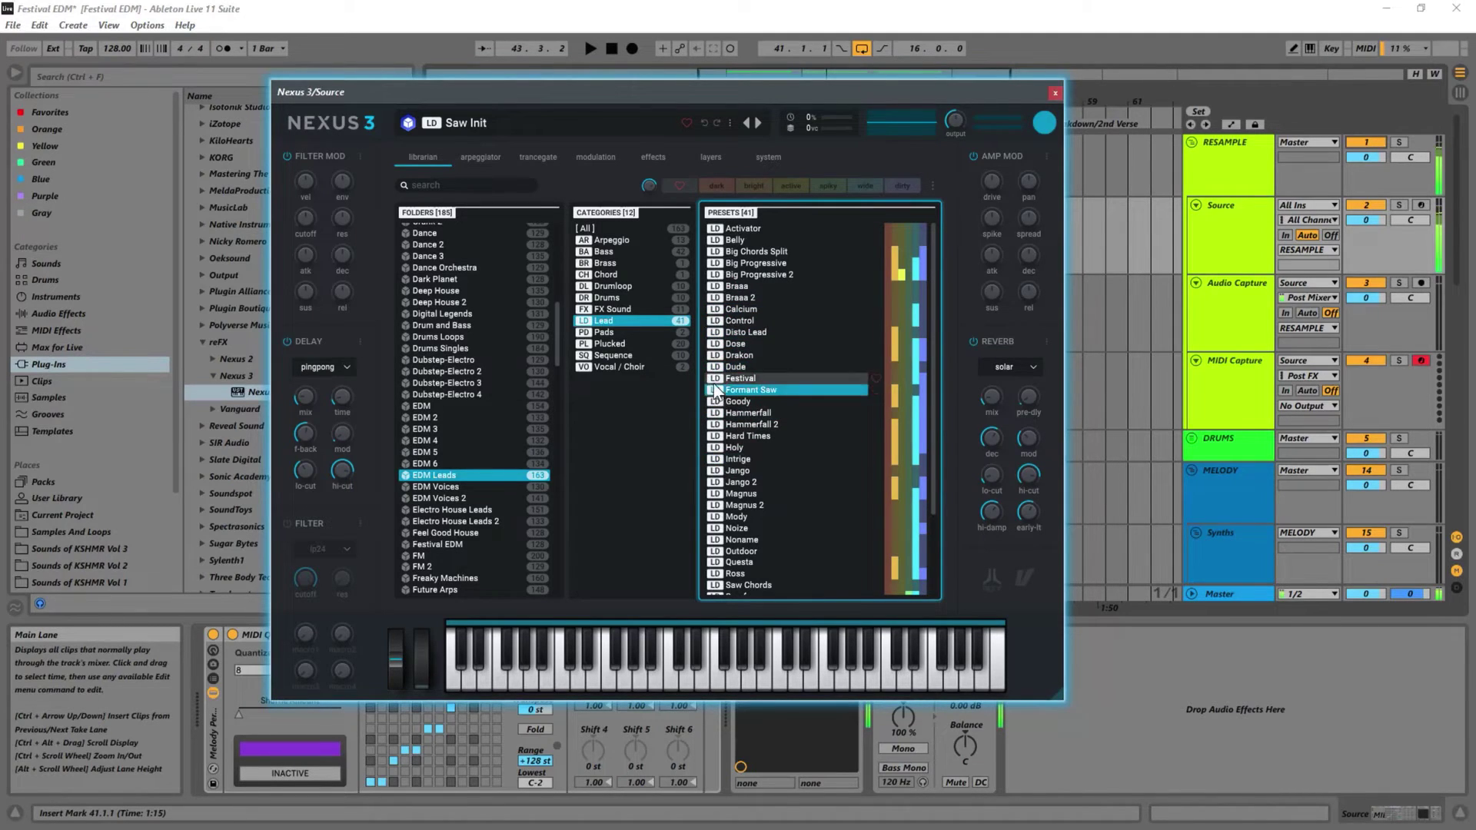
left_click(718, 345)
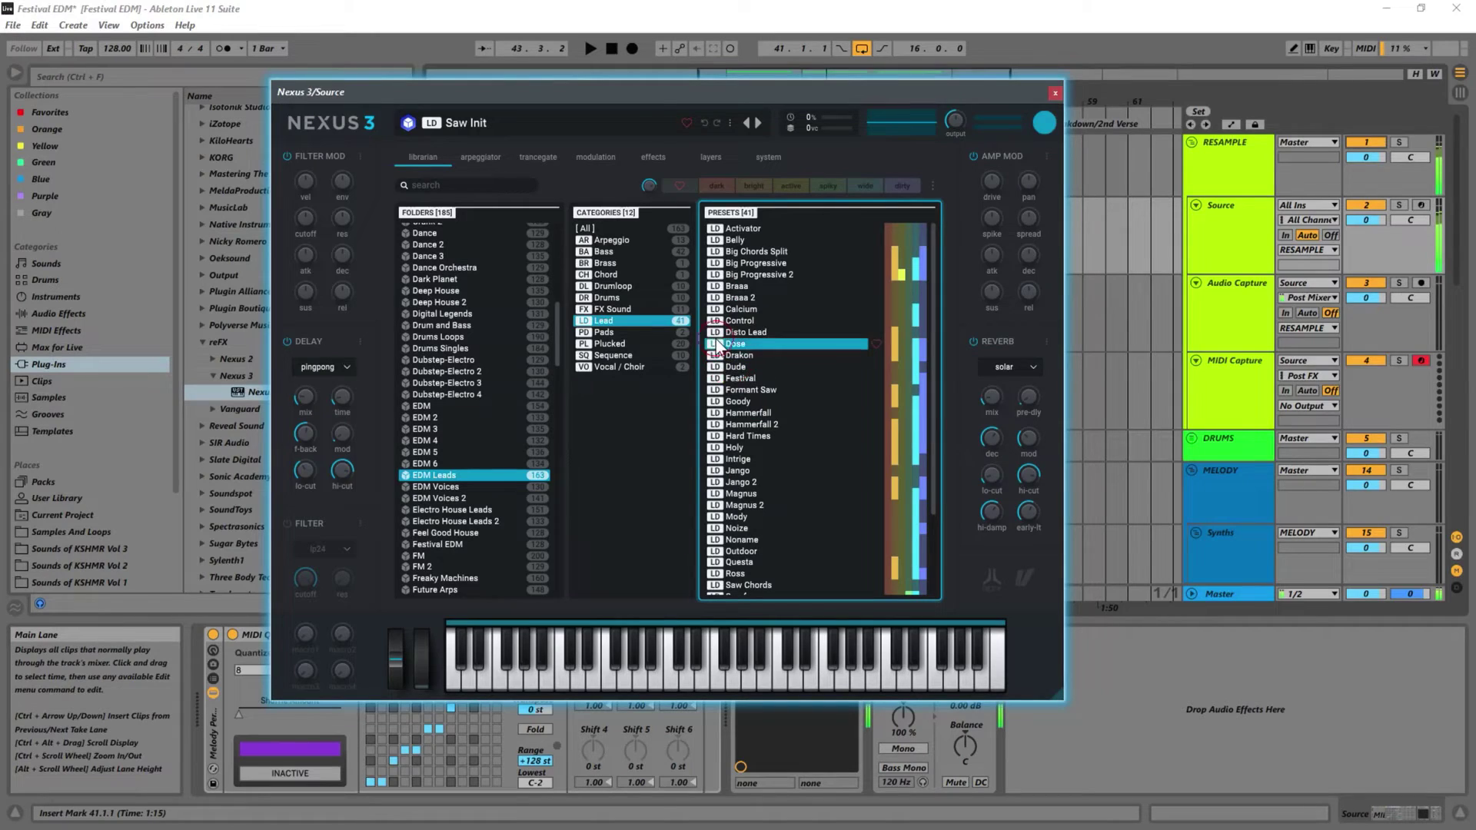
left_click(721, 335)
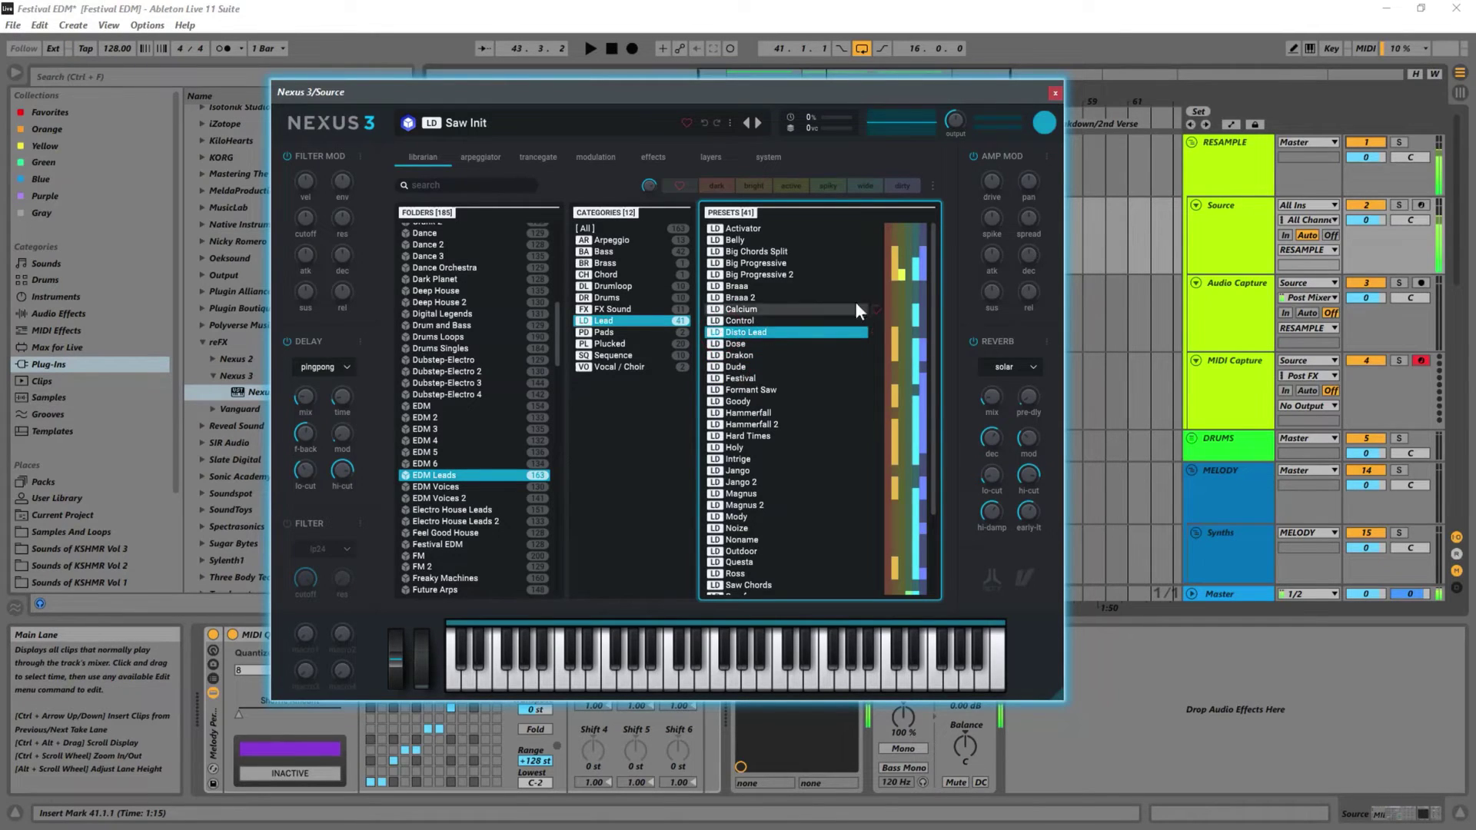
double_click(719, 333)
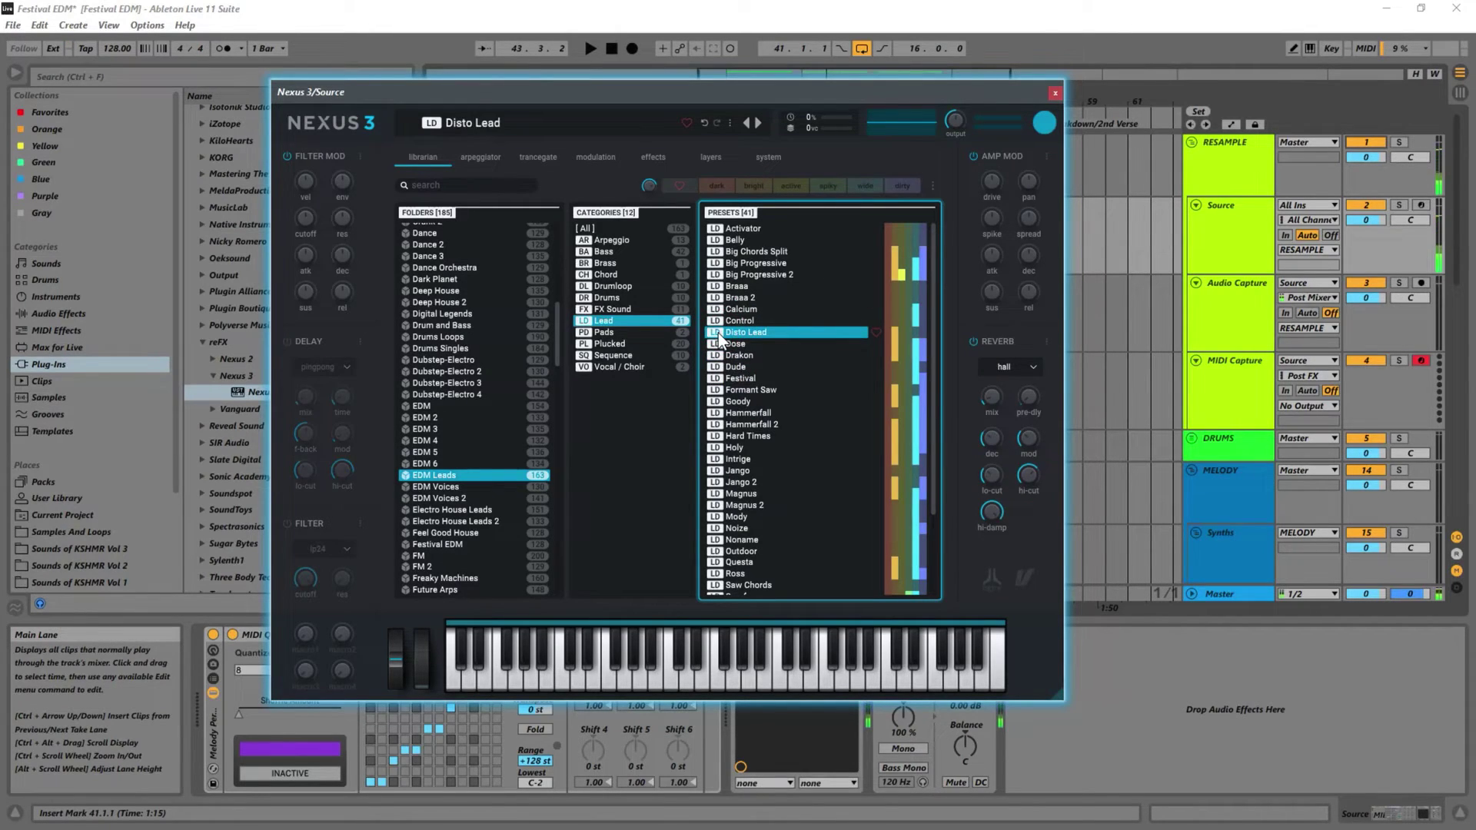
Arm the Source track and try out melody ideas with Disto Lead over Chorus playback from bar 41
key("space")
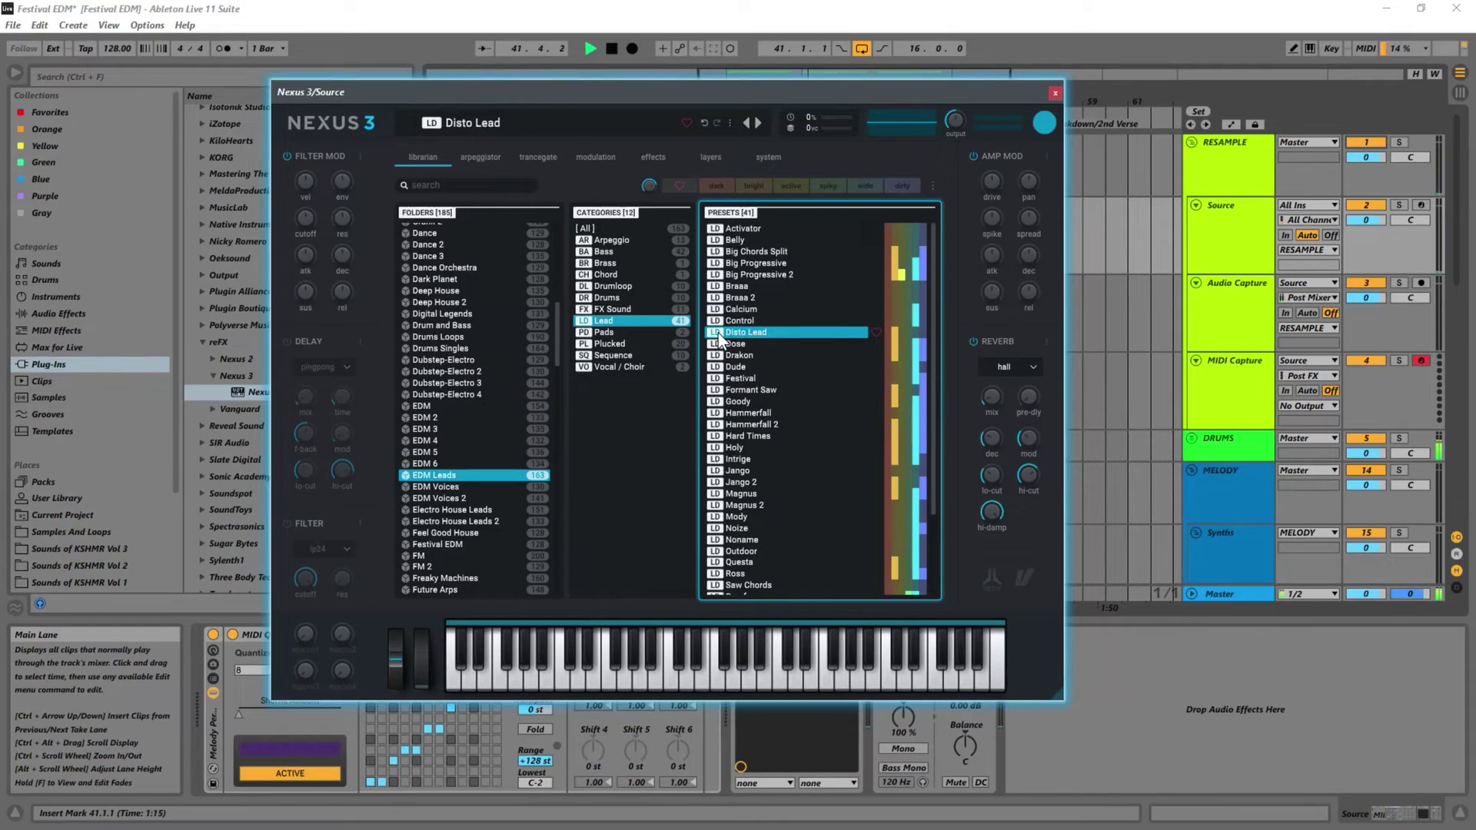
key("space")
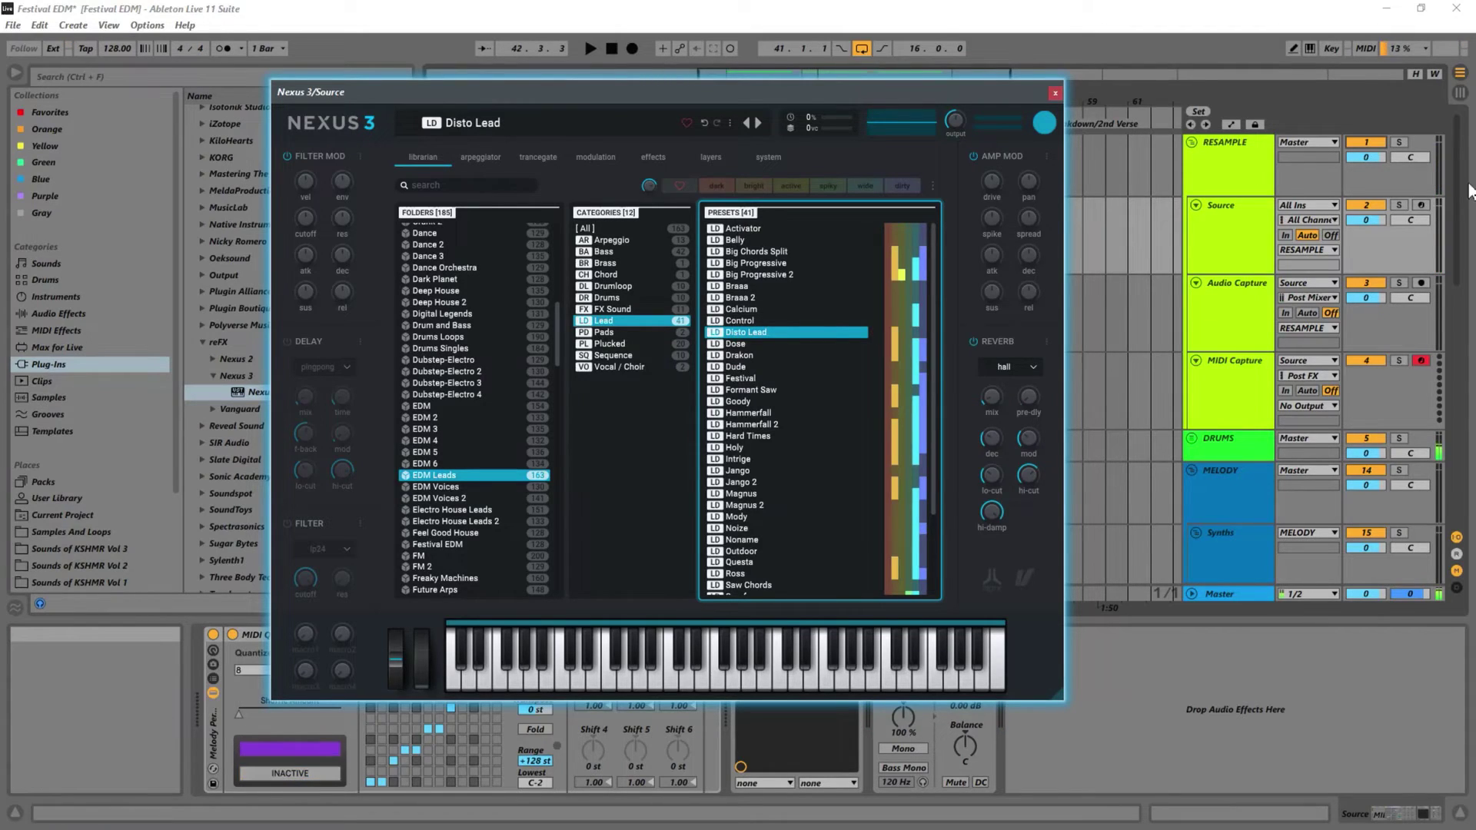
left_click(1422, 203)
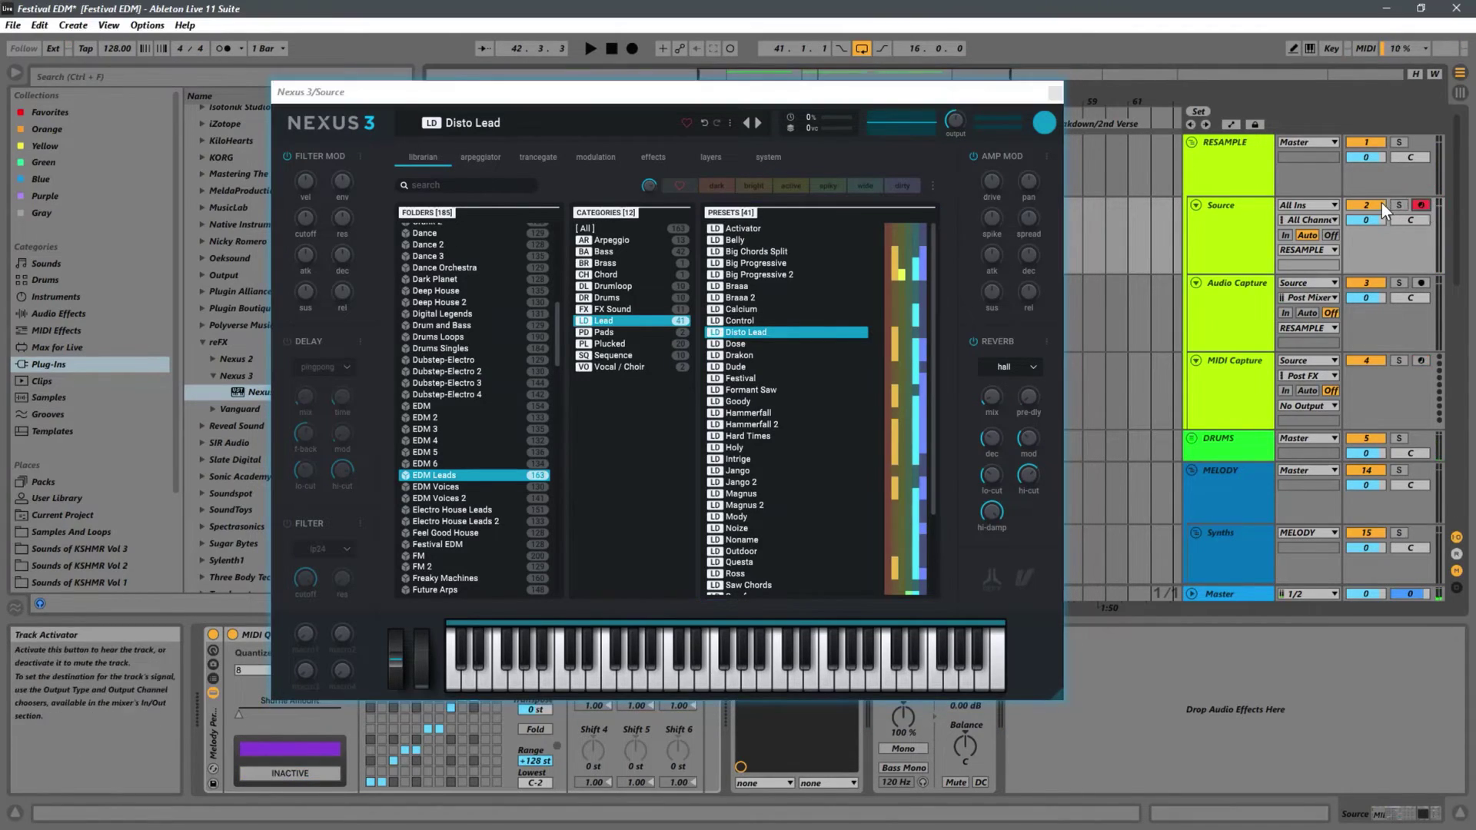
key("space")
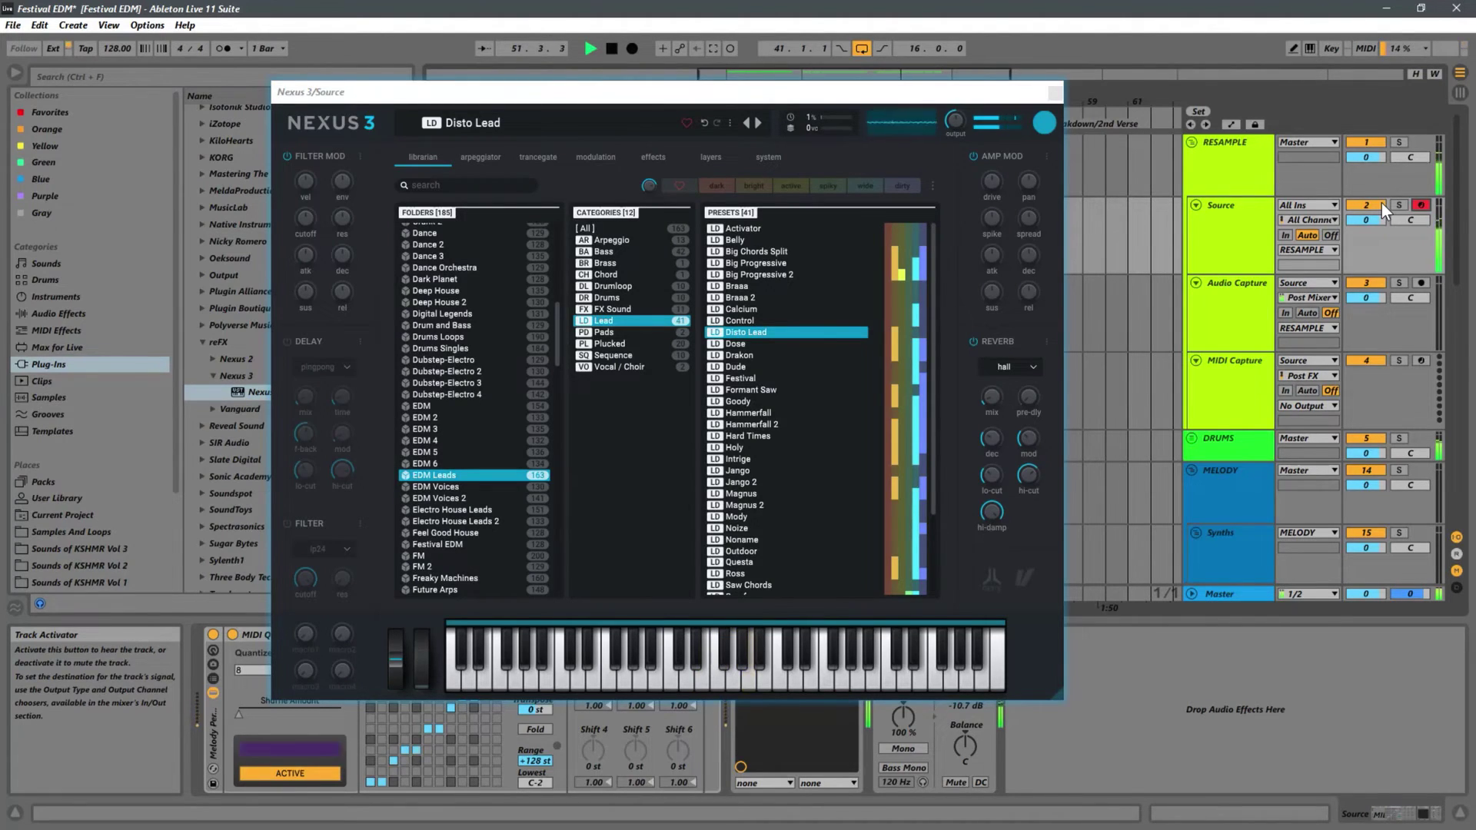
key("space")
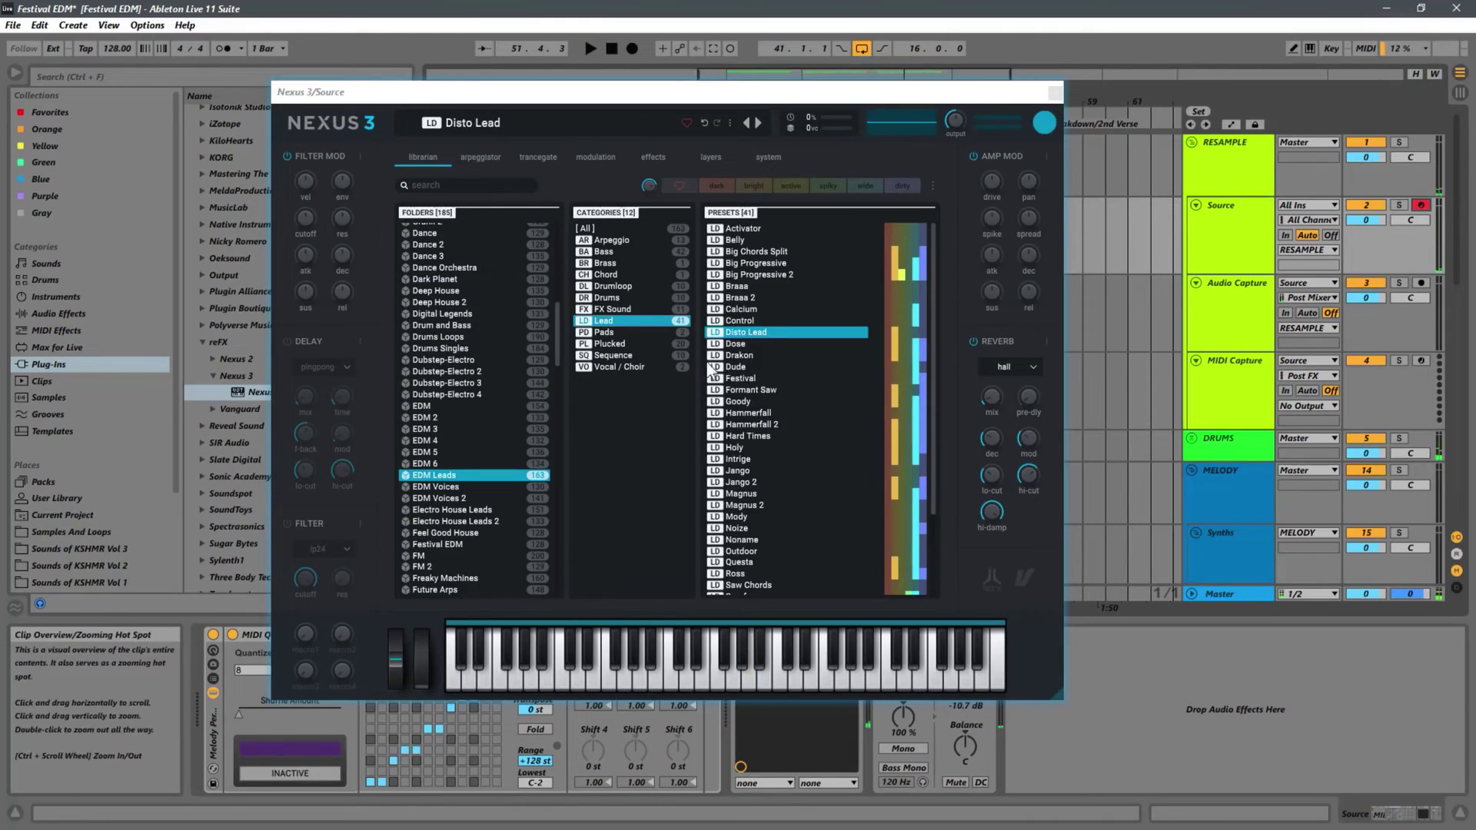
key("space")
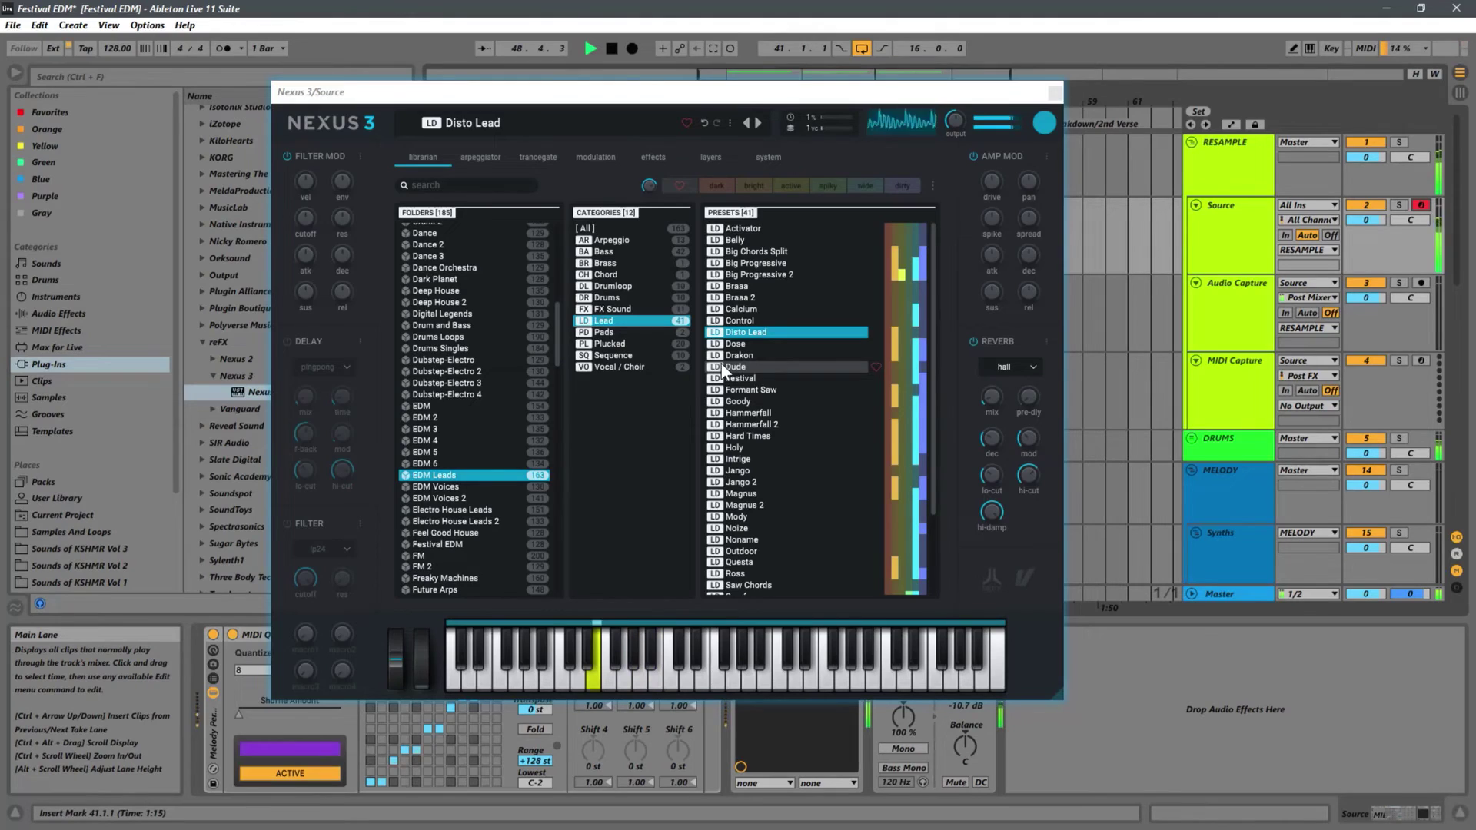
key("space")
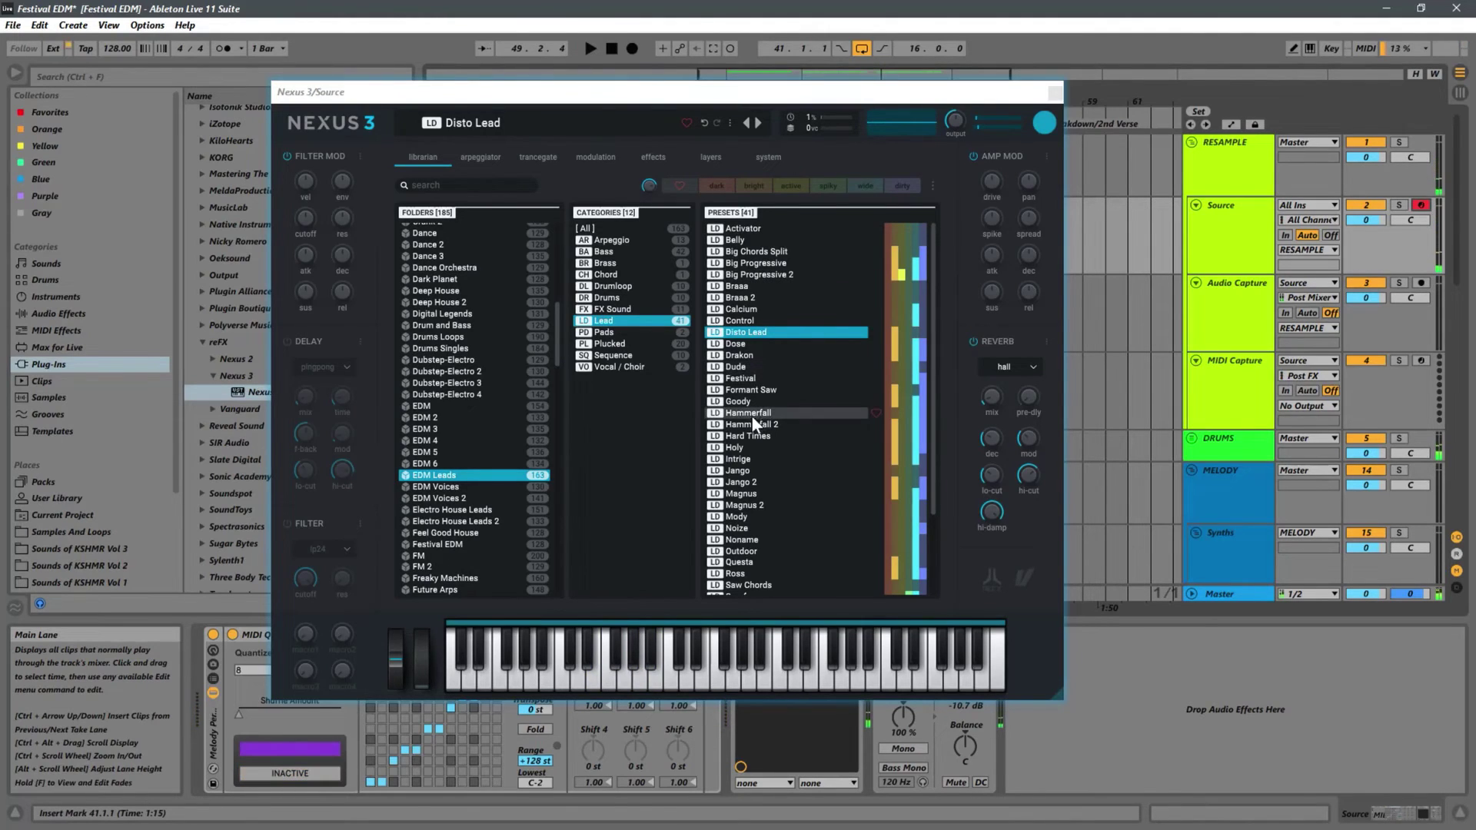
Browse the EDM 6 folder's Lead presets in Nexus 3, load Partytime, and try it out over Chorus playback from bar 41
left_click(481, 291)
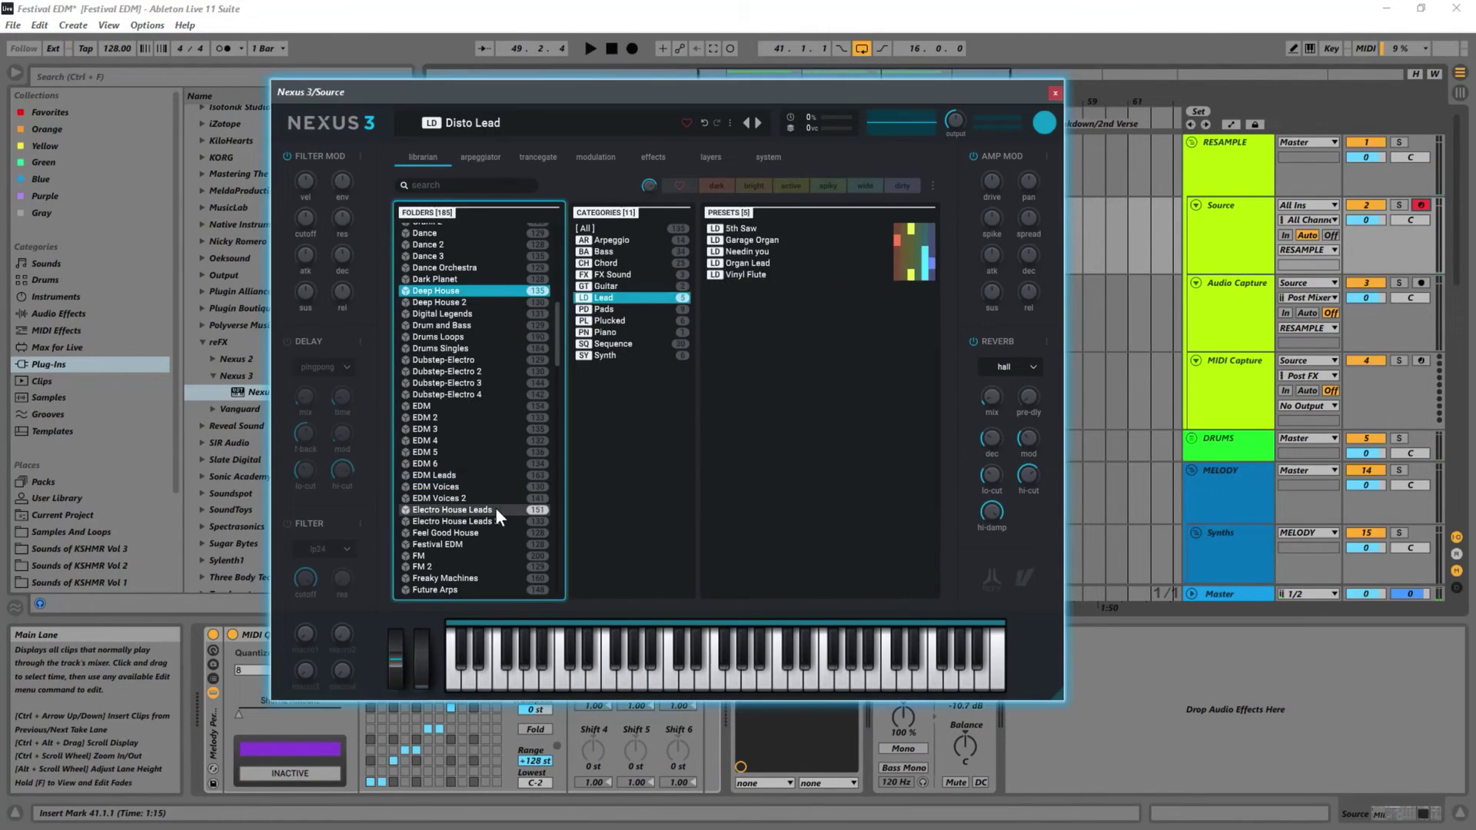
scroll(529, 506, "up", 3)
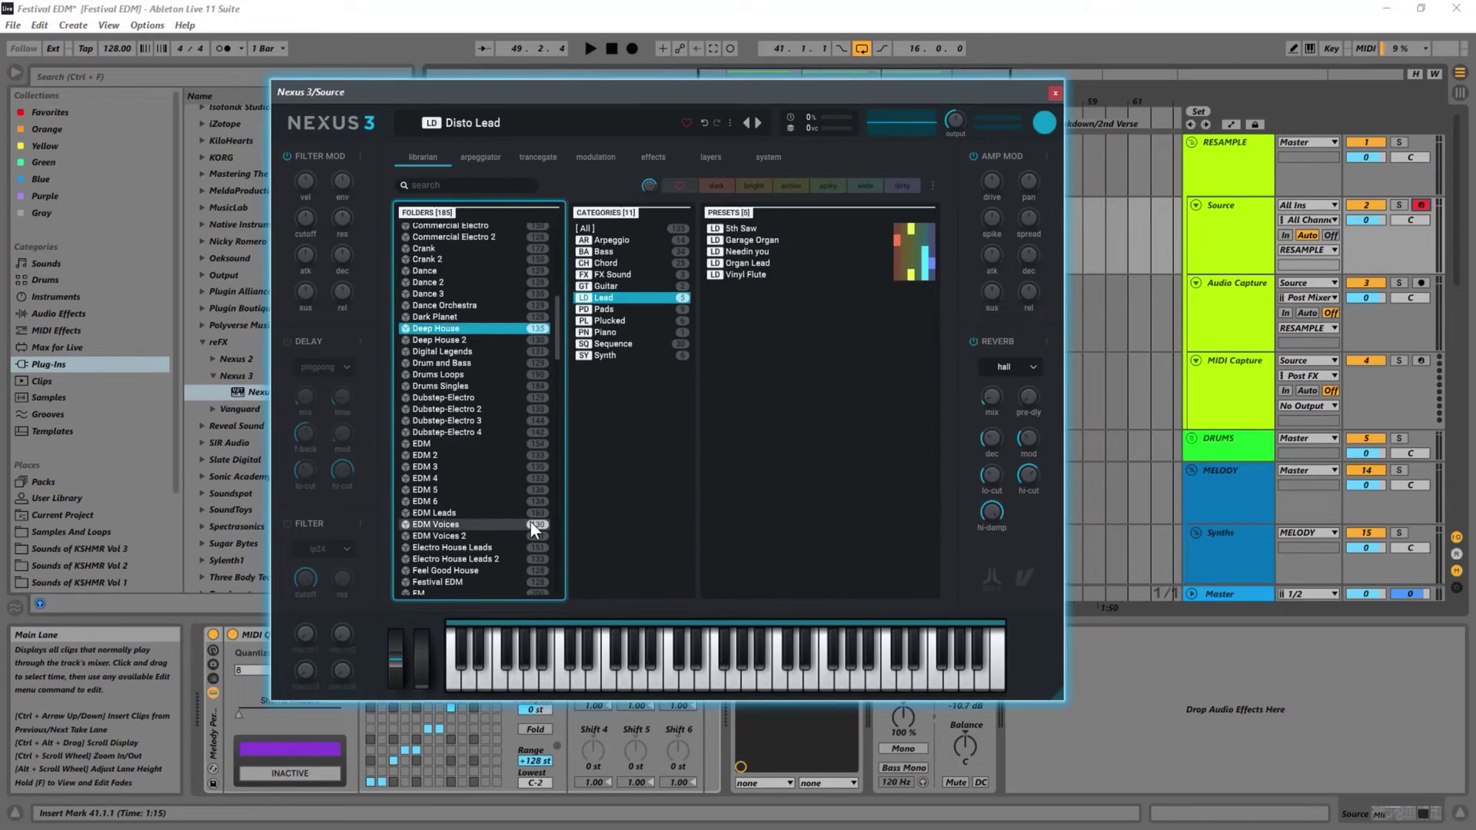
left_click(457, 500)
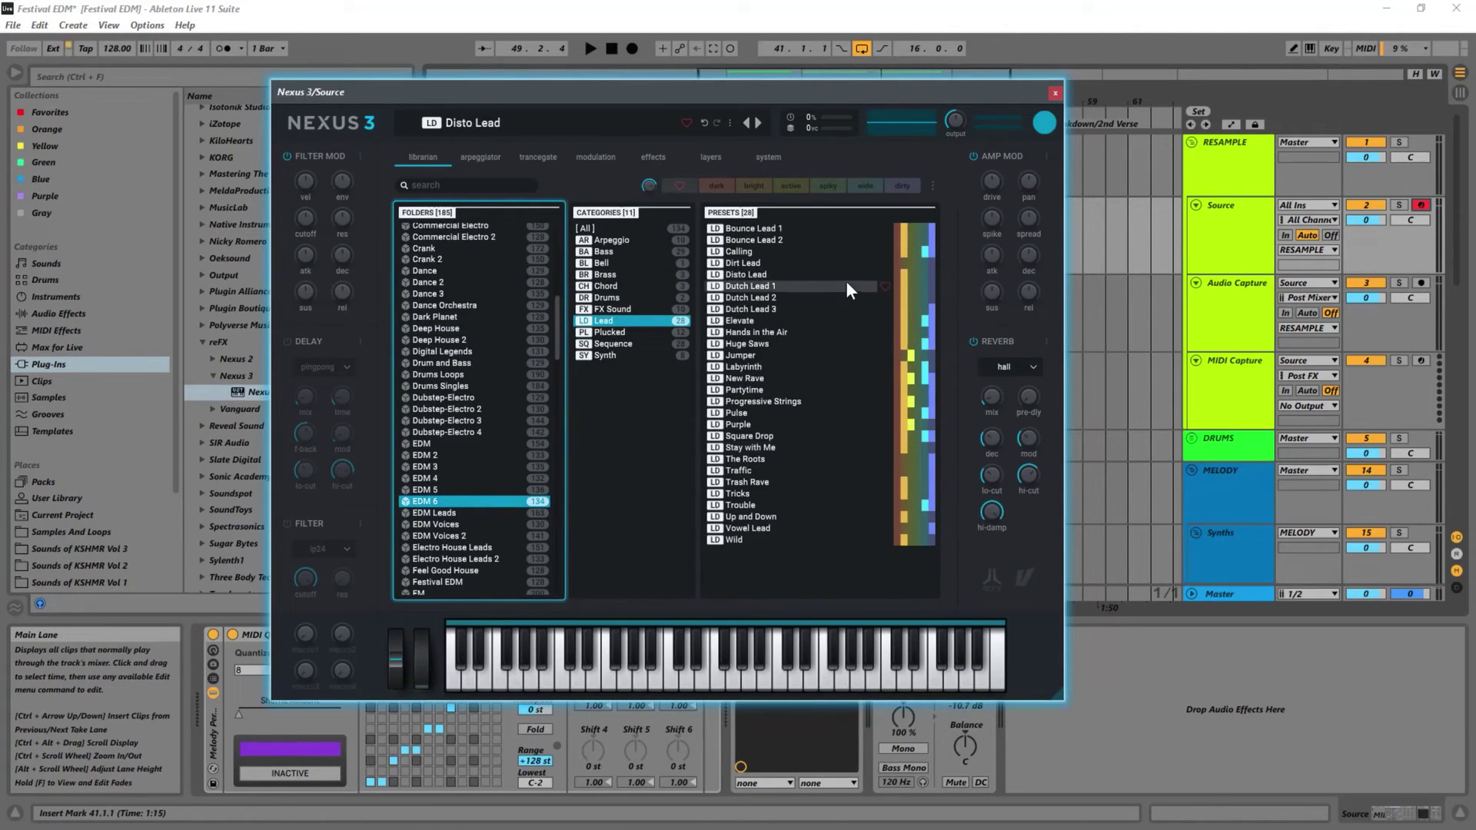
key("space")
left_click(718, 274)
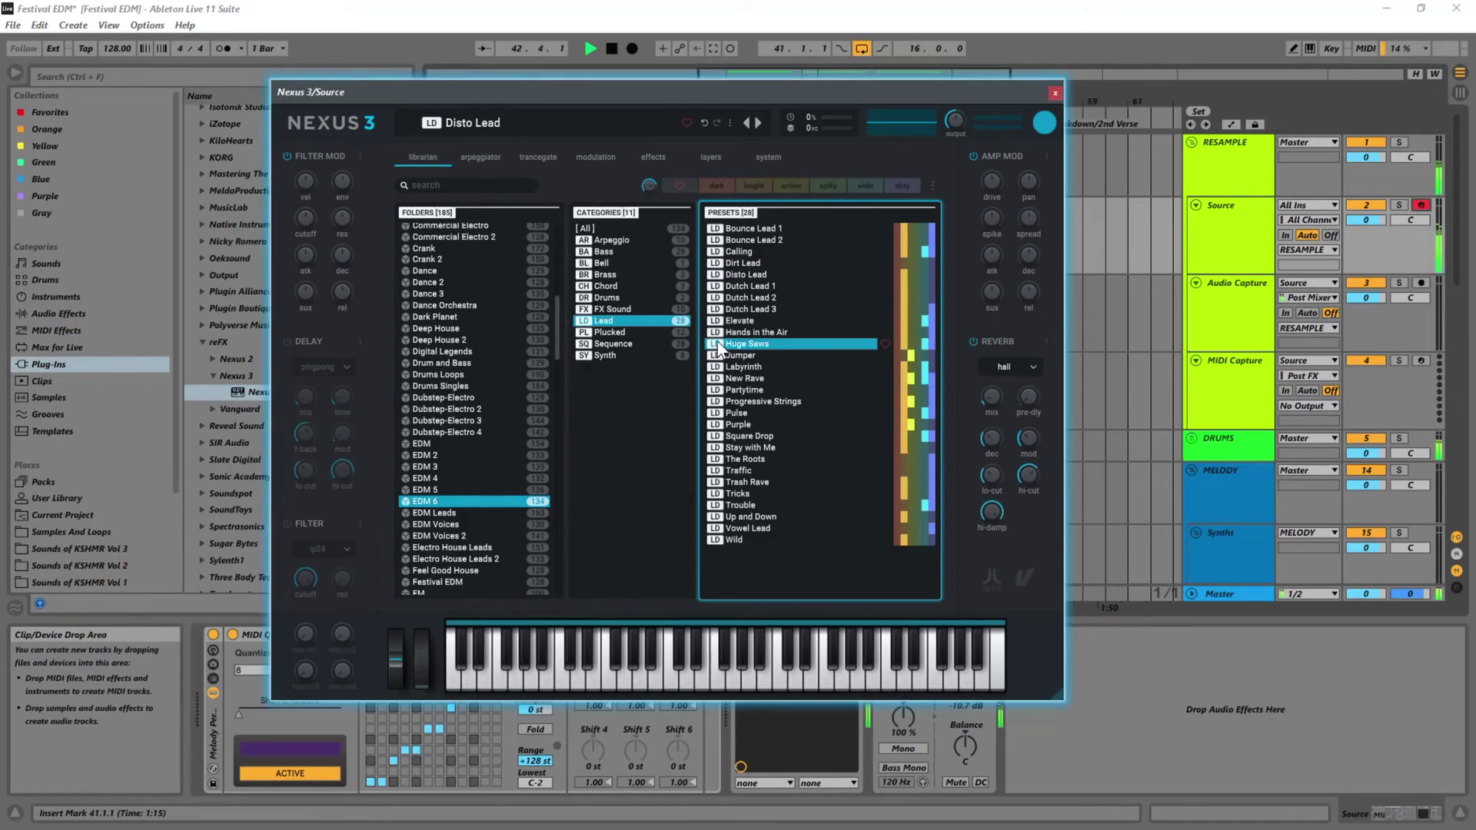
left_click(719, 392)
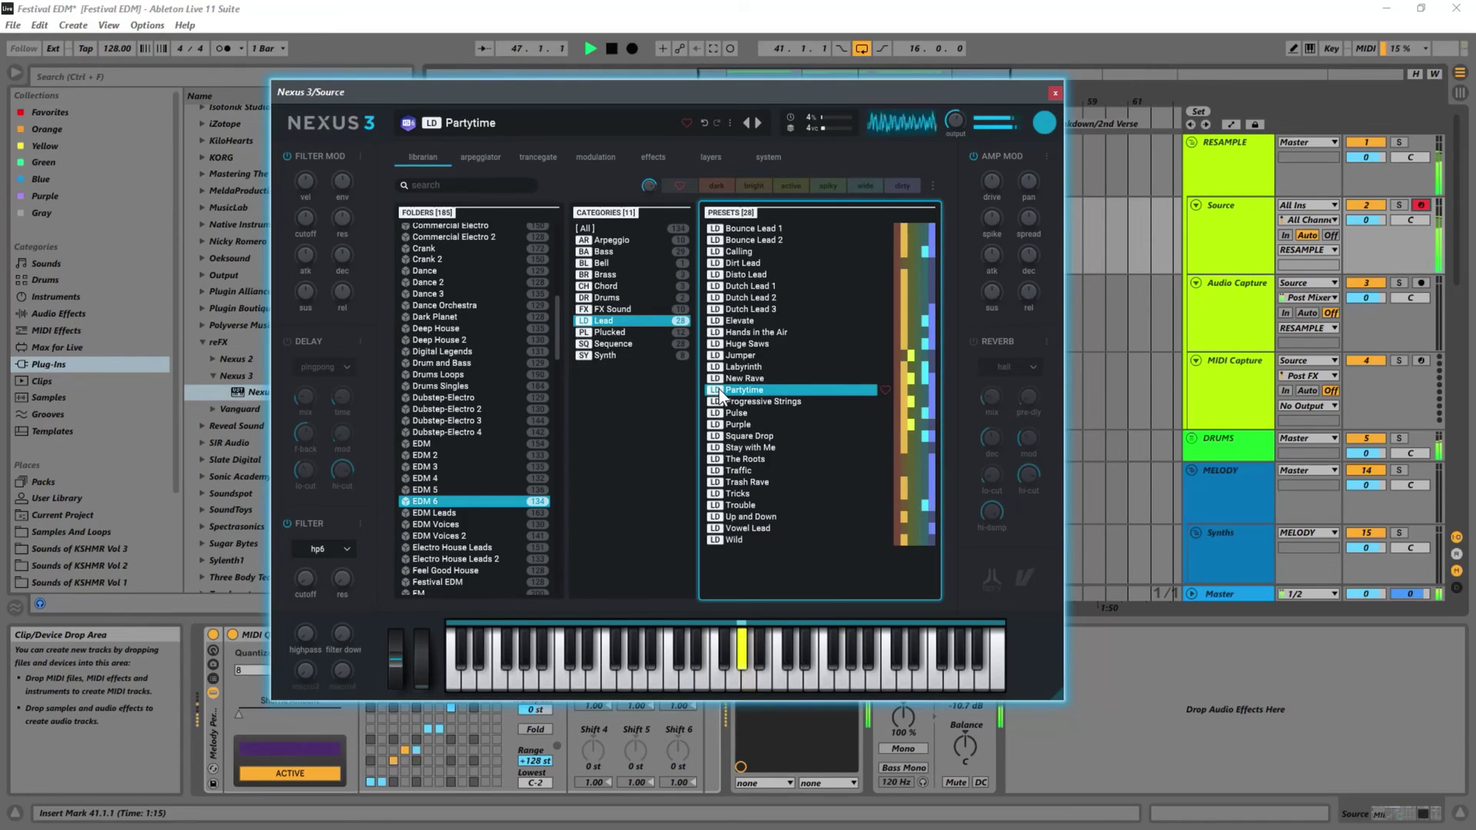
key("space")
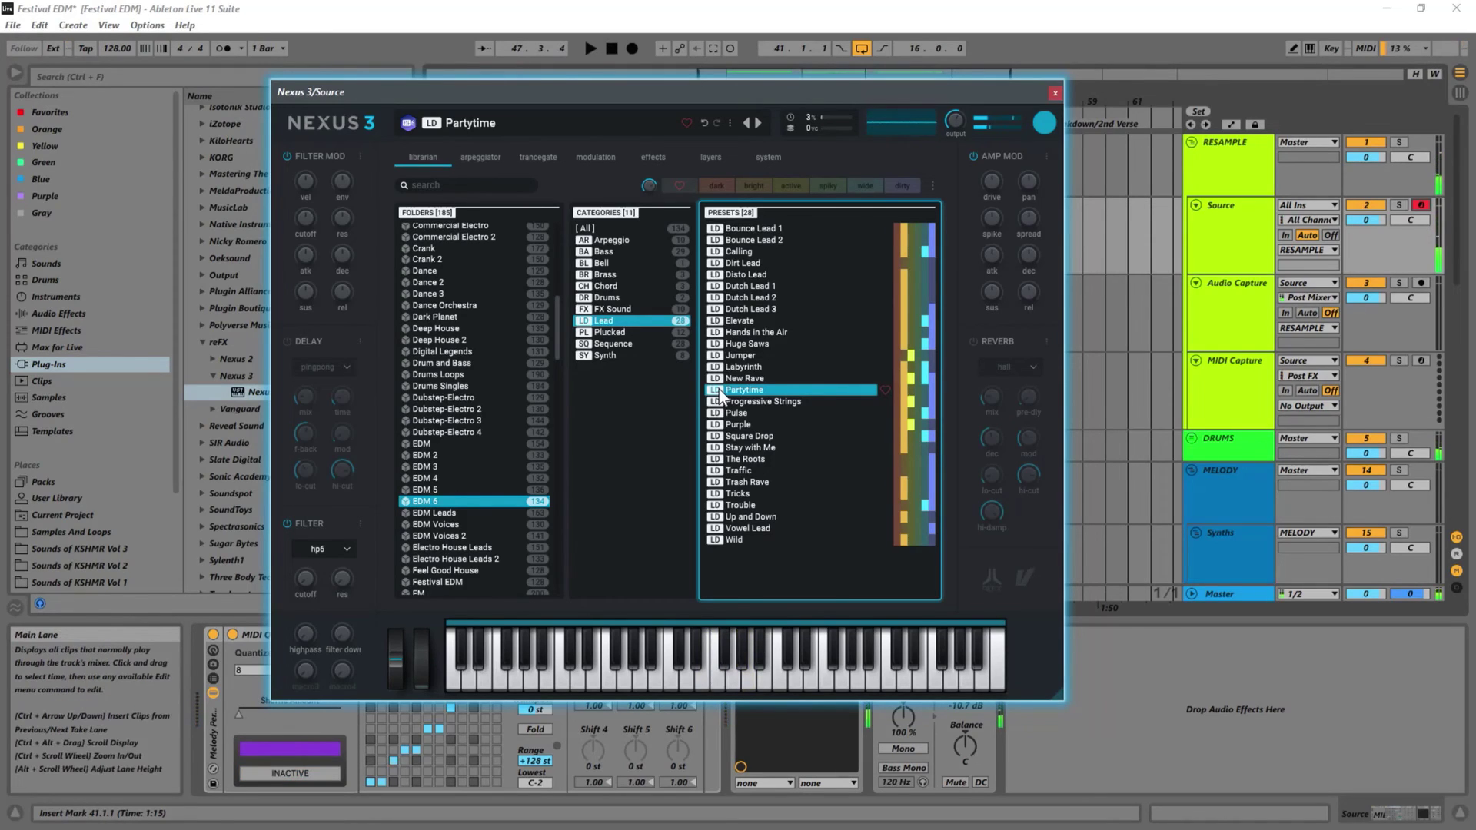
Load the Scream! lead from the Artist Series Tiesto folder and try melody ideas with it over Chorus playback from bar 41
left_click(531, 295)
scroll(525, 357, "up", 6)
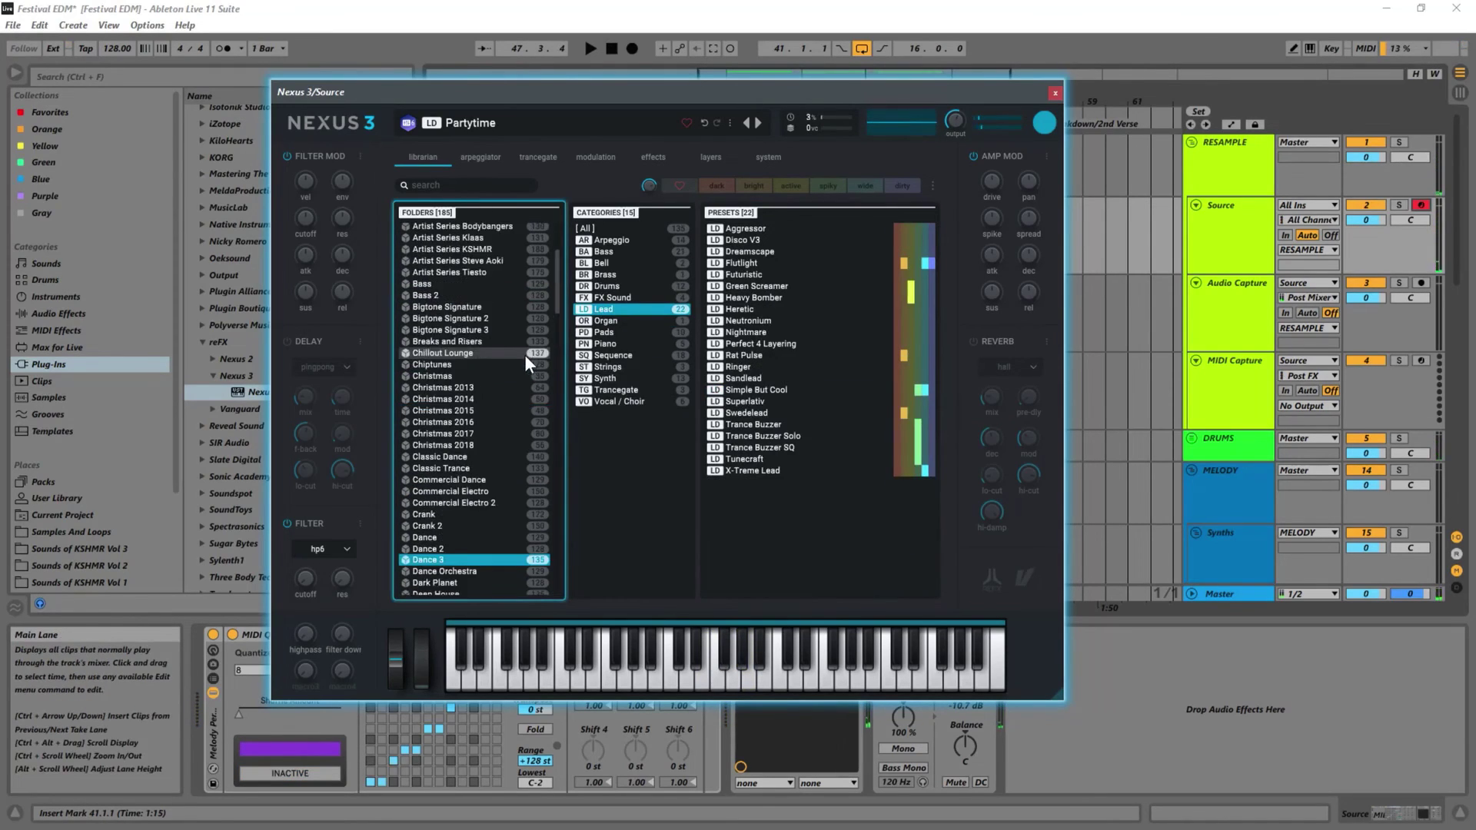
scroll(525, 354, "up", 3)
left_click(458, 386)
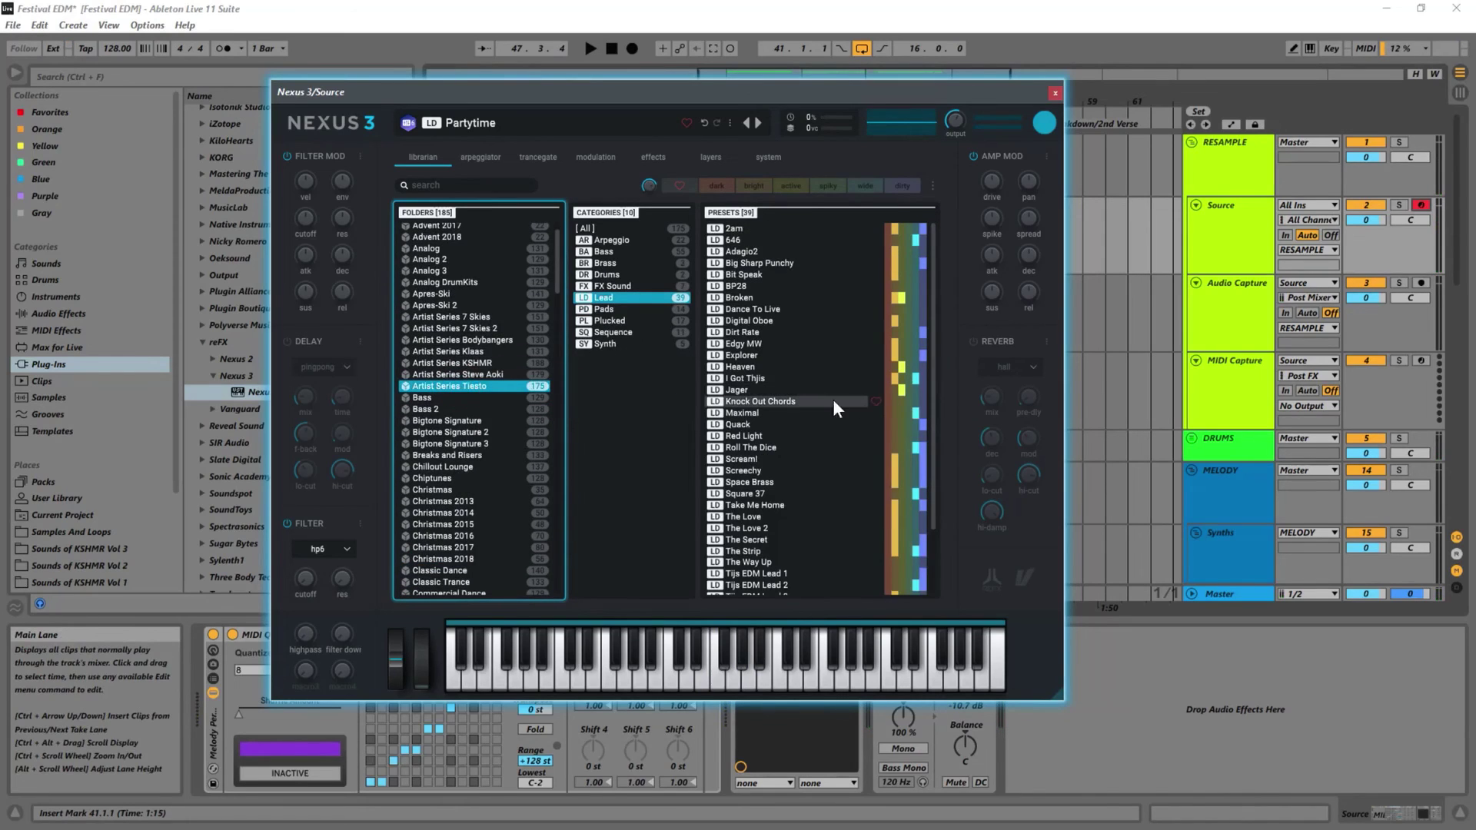
left_click(744, 459)
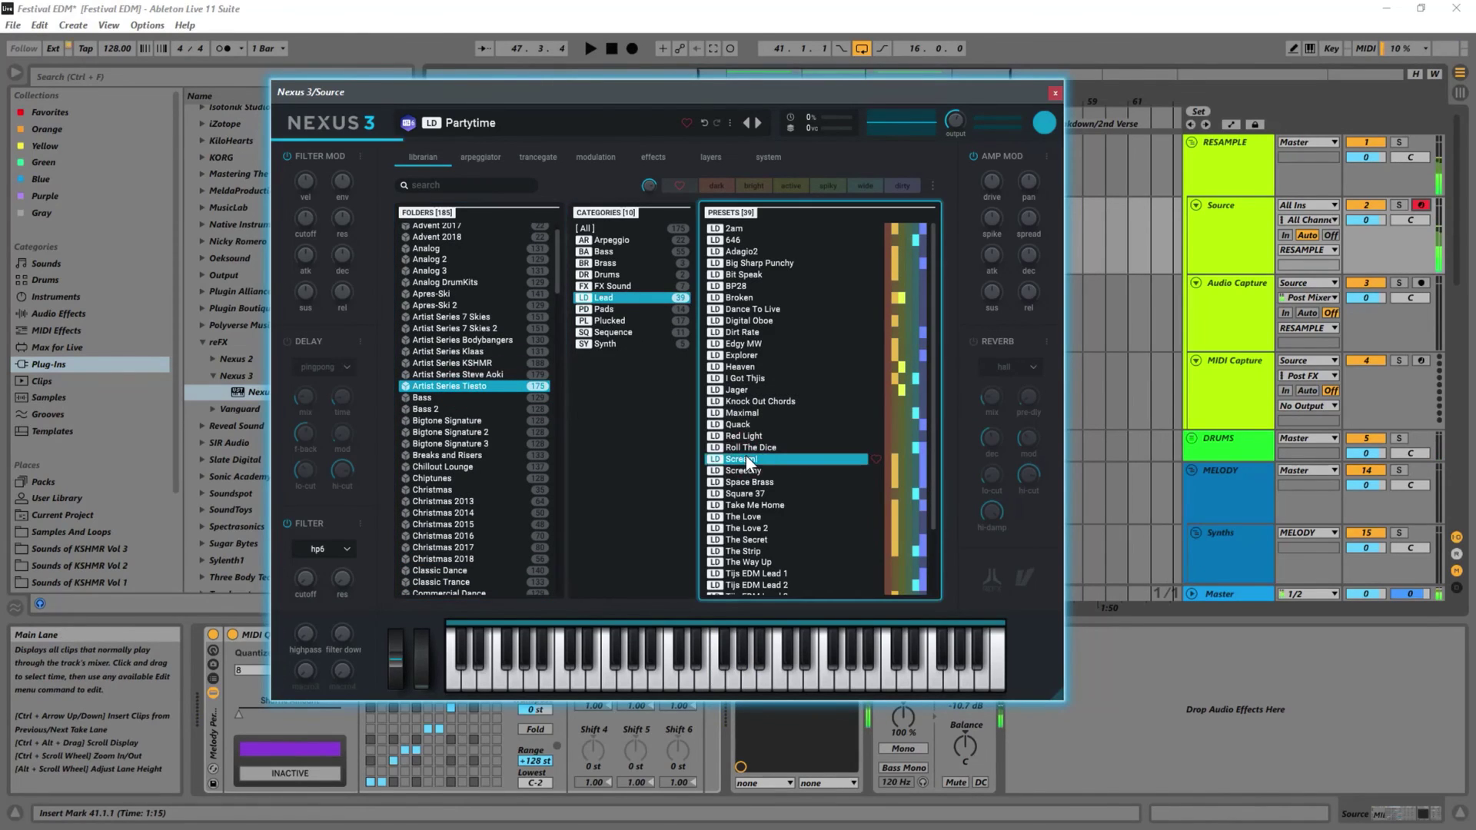
key("space")
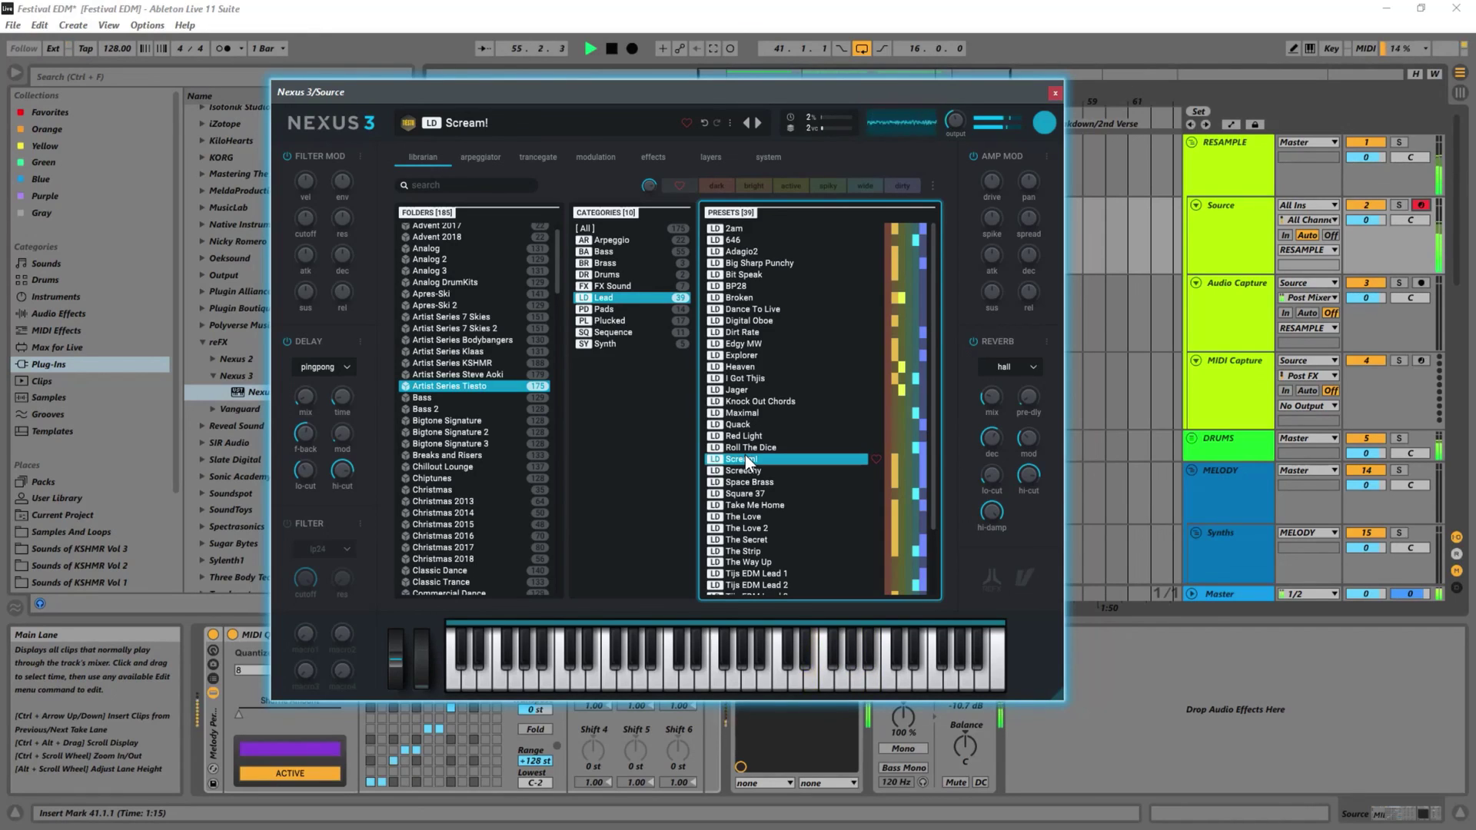
key("space")
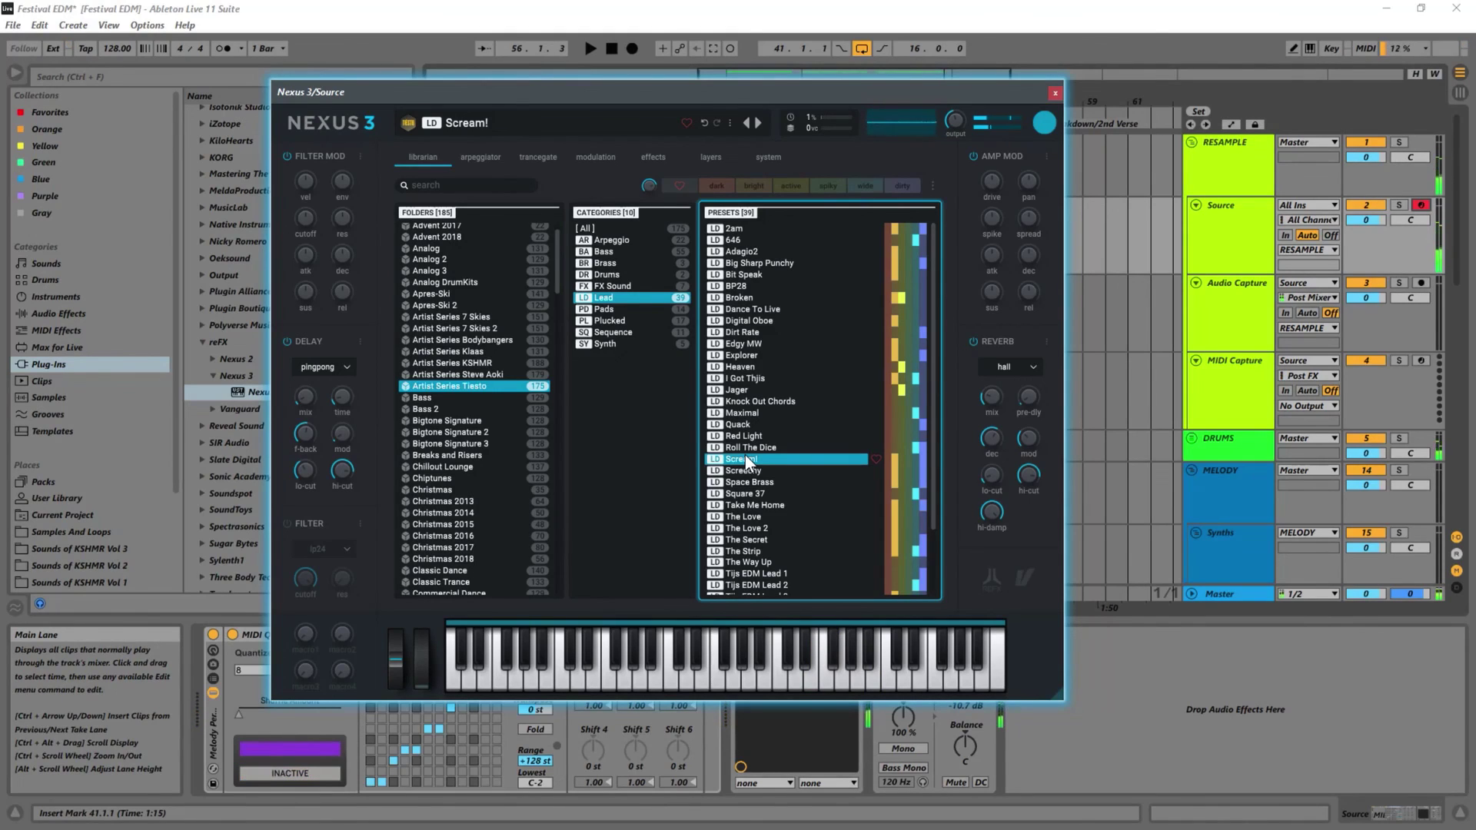